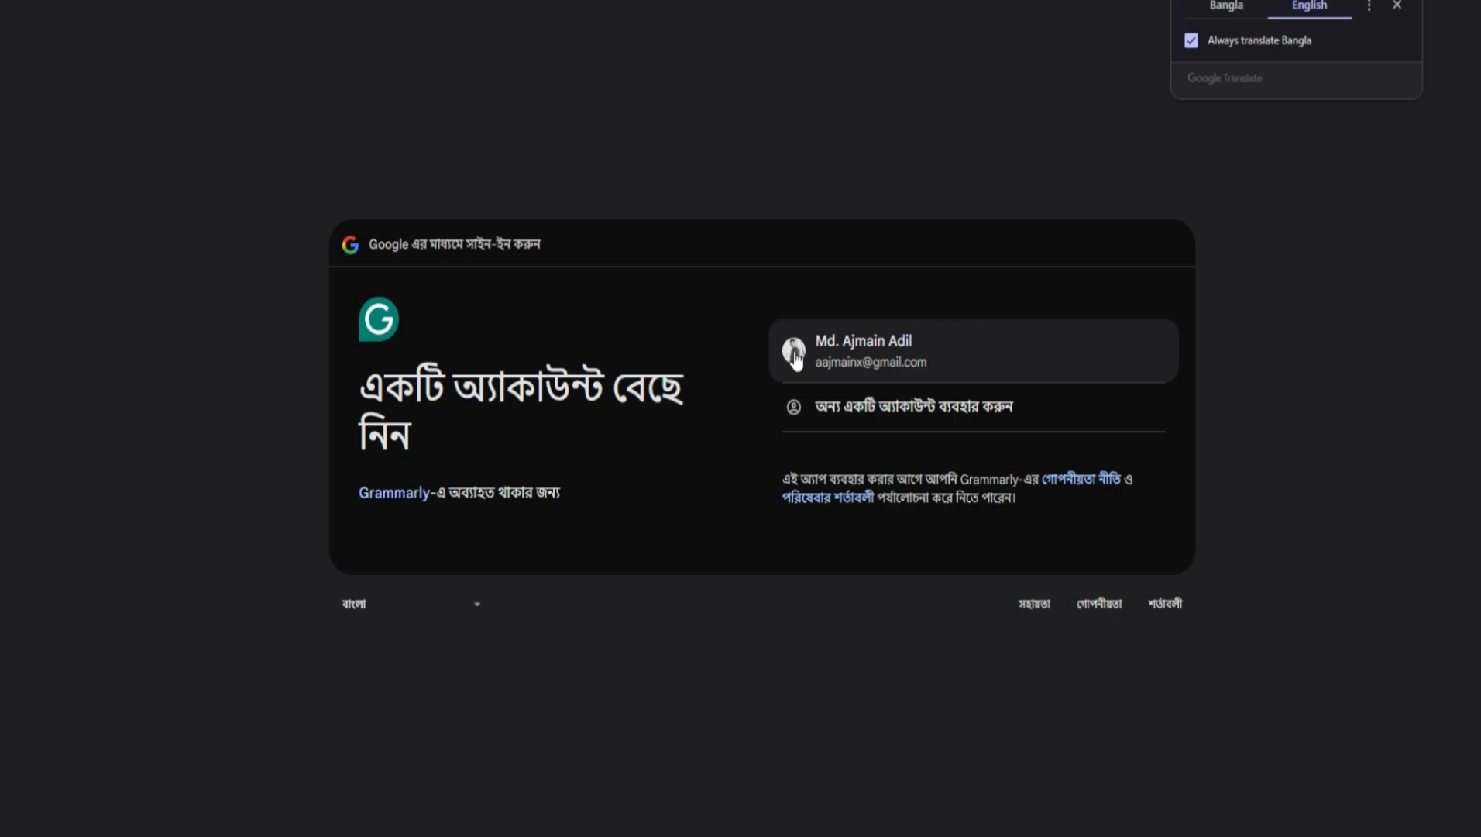
# Sign in to Grammarly with the listed Google account and approve sharing the profile details.
pyautogui.click(790, 355)
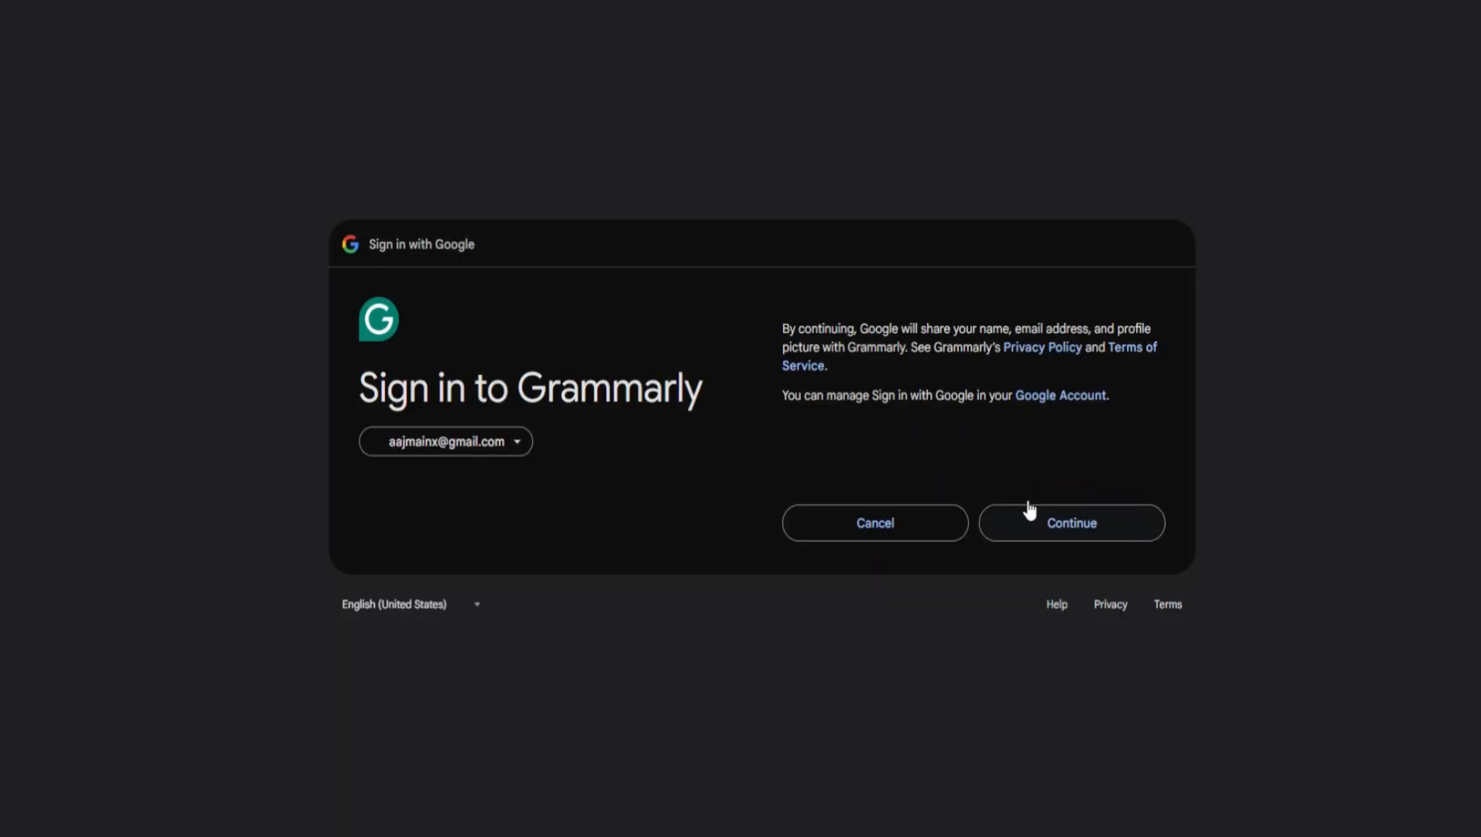
pyautogui.click(1035, 533)
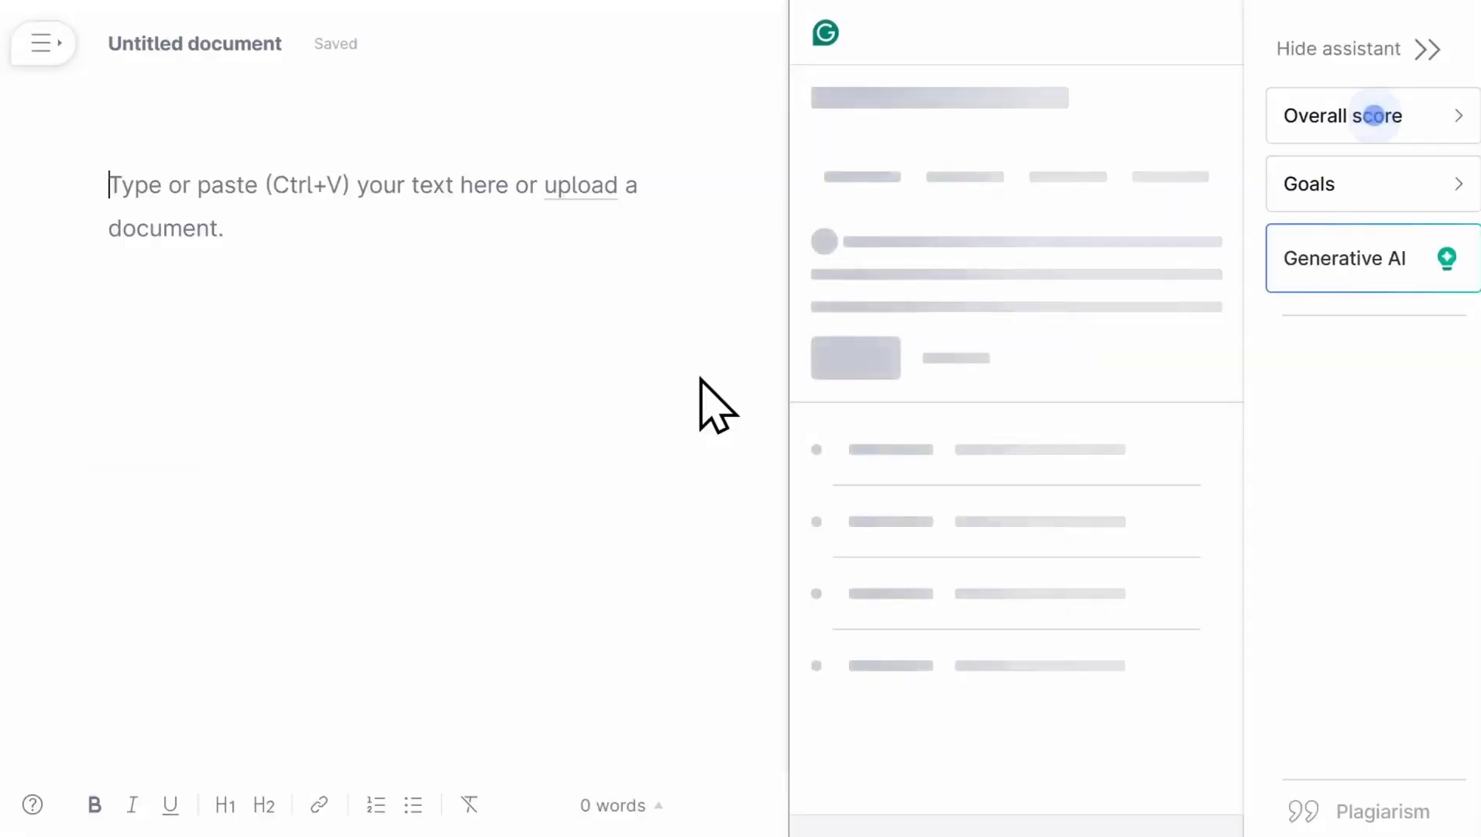
# Paste the Napa Valley food article into the untitled document and set its goals to Inform intent and General audience.
pyautogui.hotkey('ctrl', 'v')
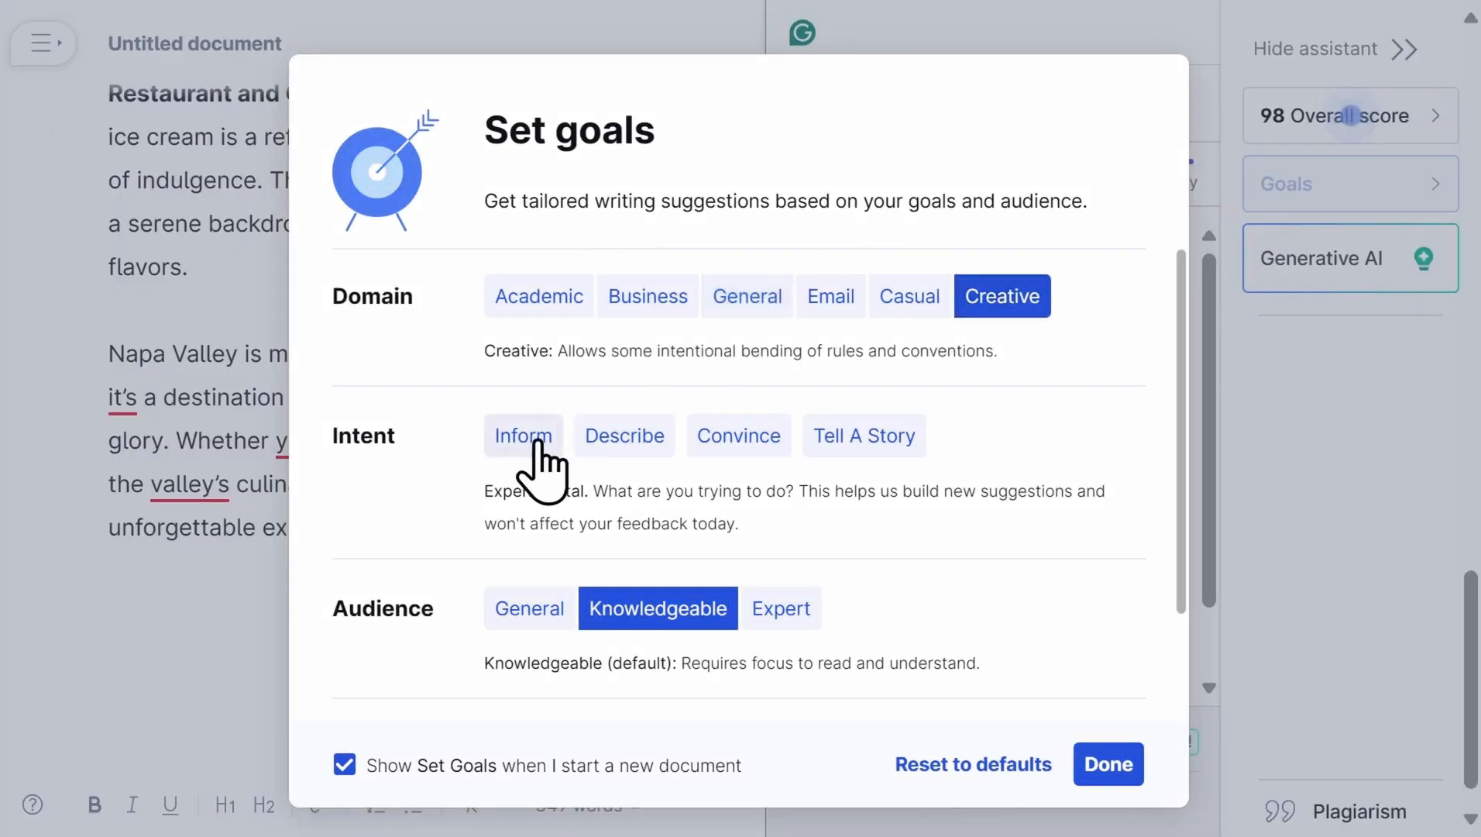
pyautogui.click(541, 440)
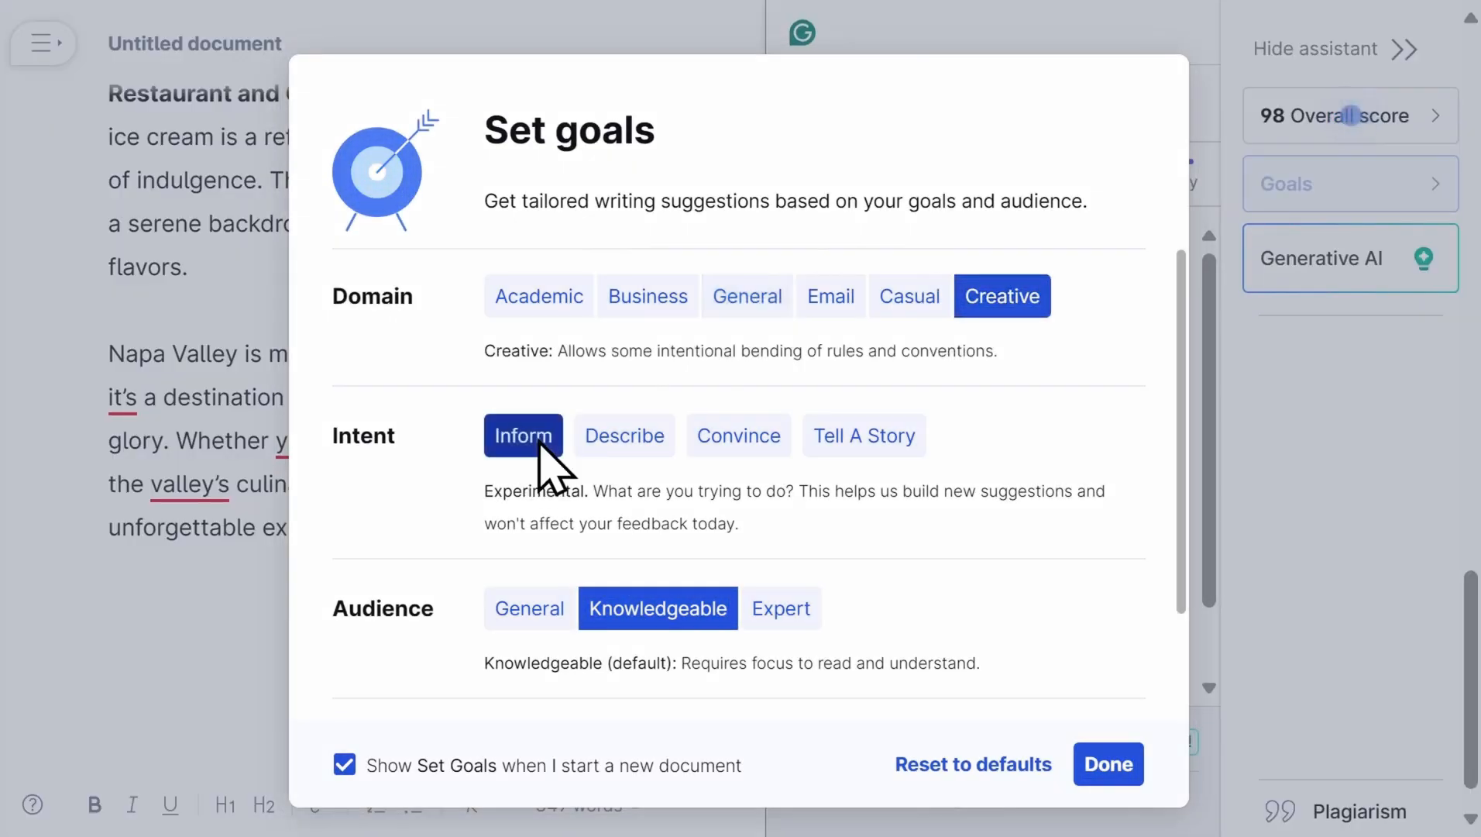
pyautogui.click(533, 612)
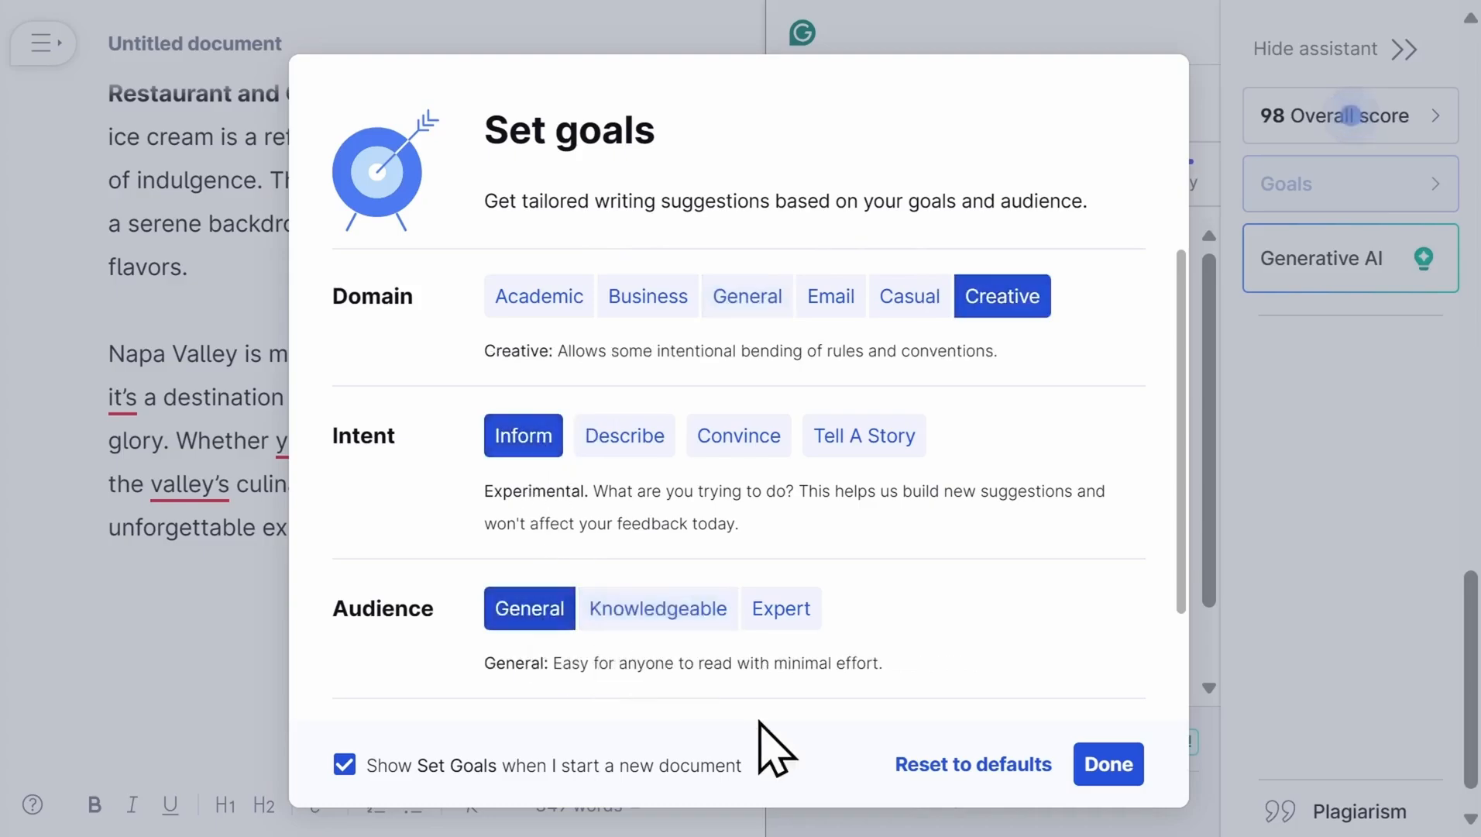
pyautogui.click(1106, 766)
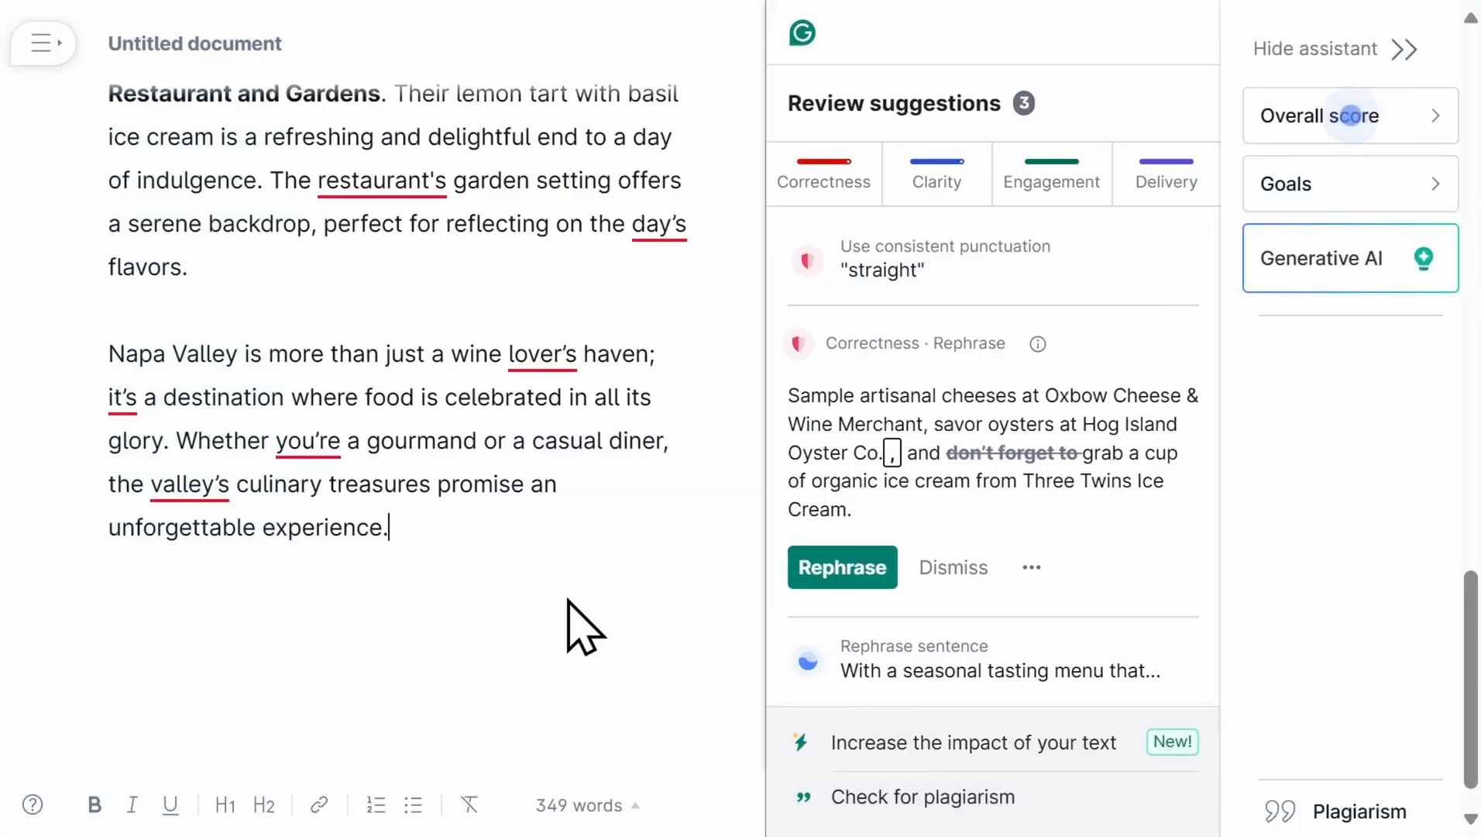
# Dismiss the suggestion to use consistent straight punctuation in the Napa Valley article.
pyautogui.scroll(10, 589, 628)
pyautogui.scroll(8, 571, 599)
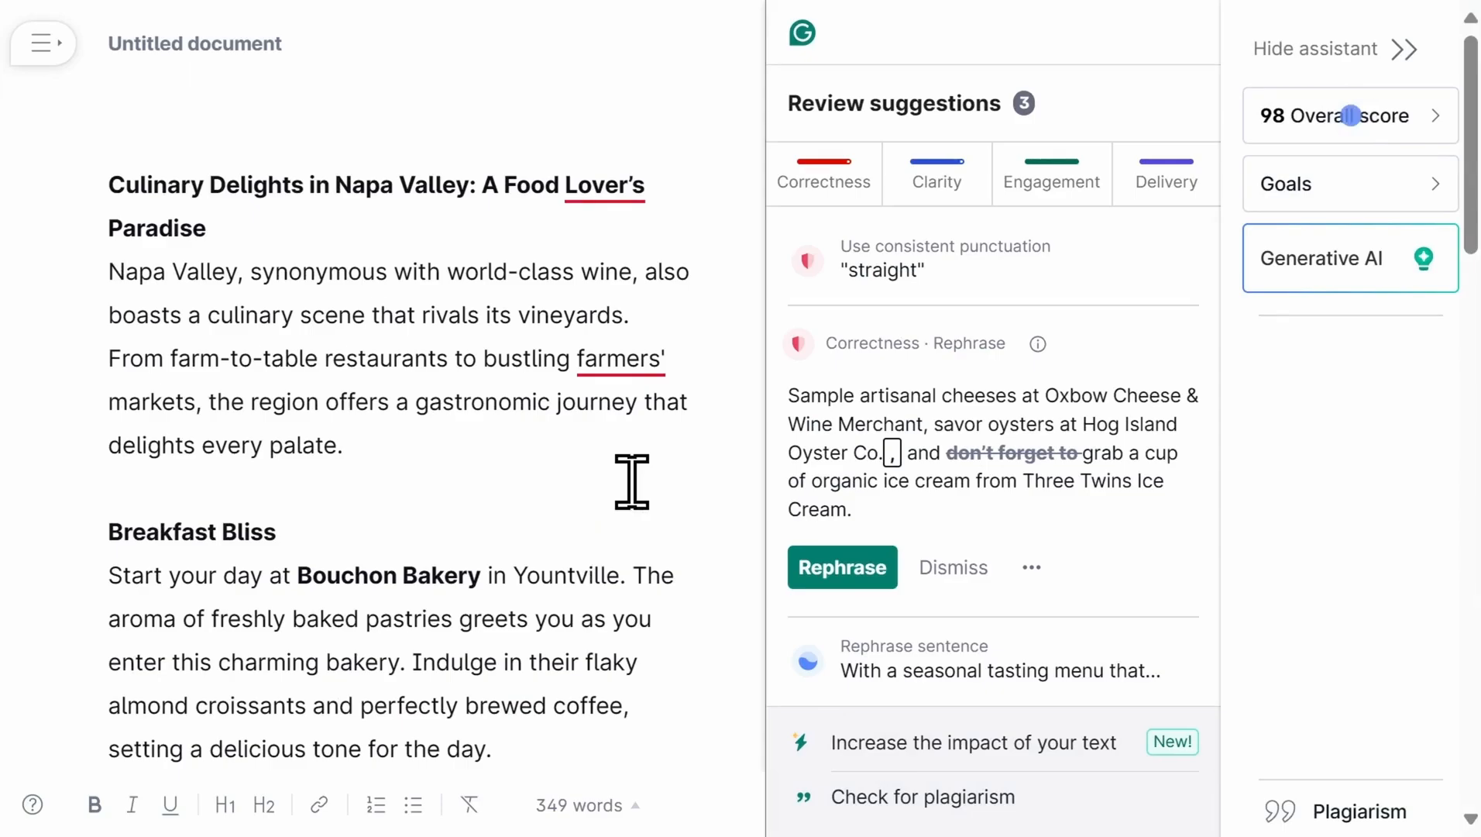
pyautogui.click(945, 270)
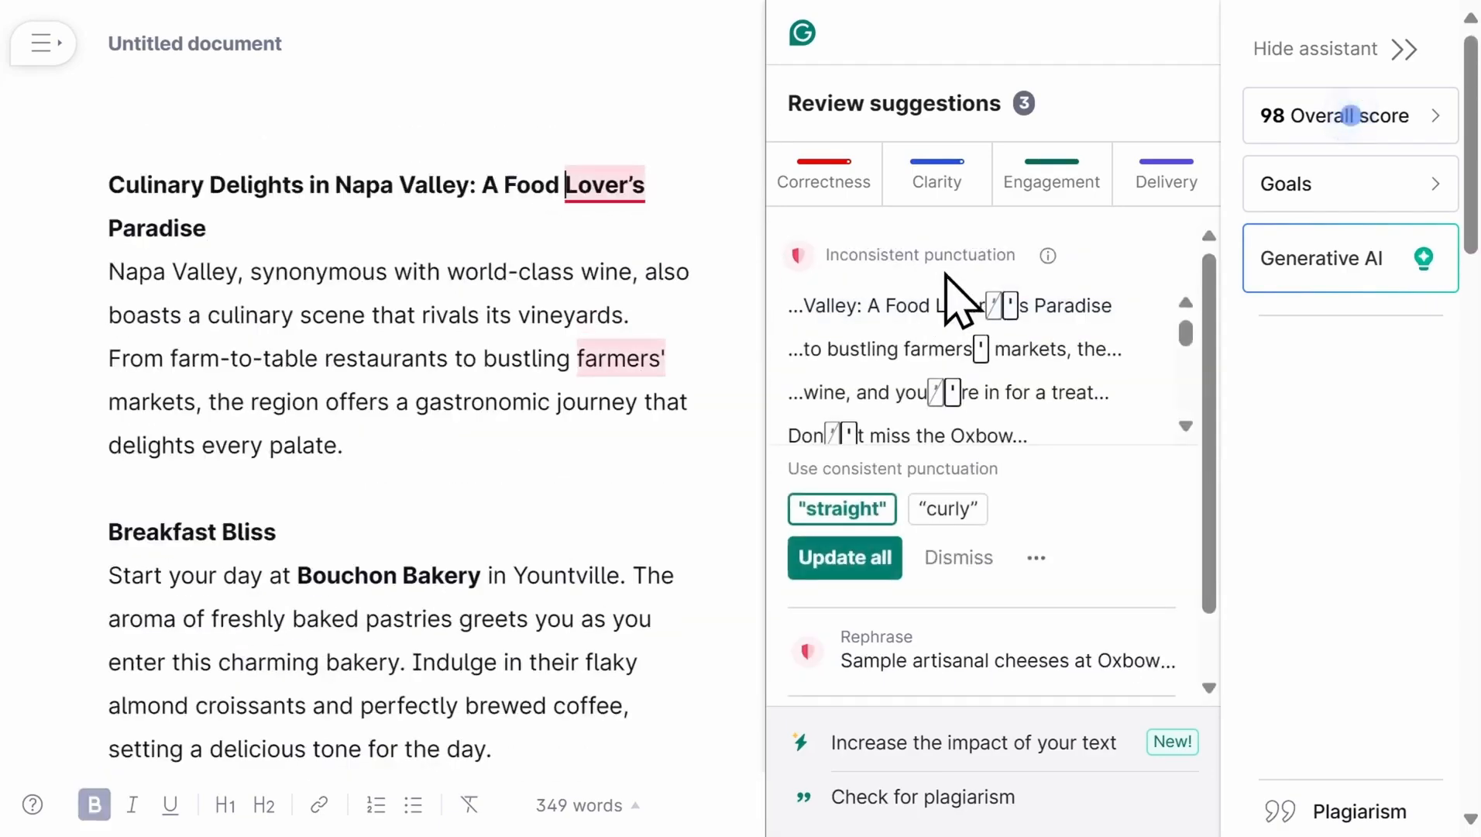
pyautogui.click(947, 564)
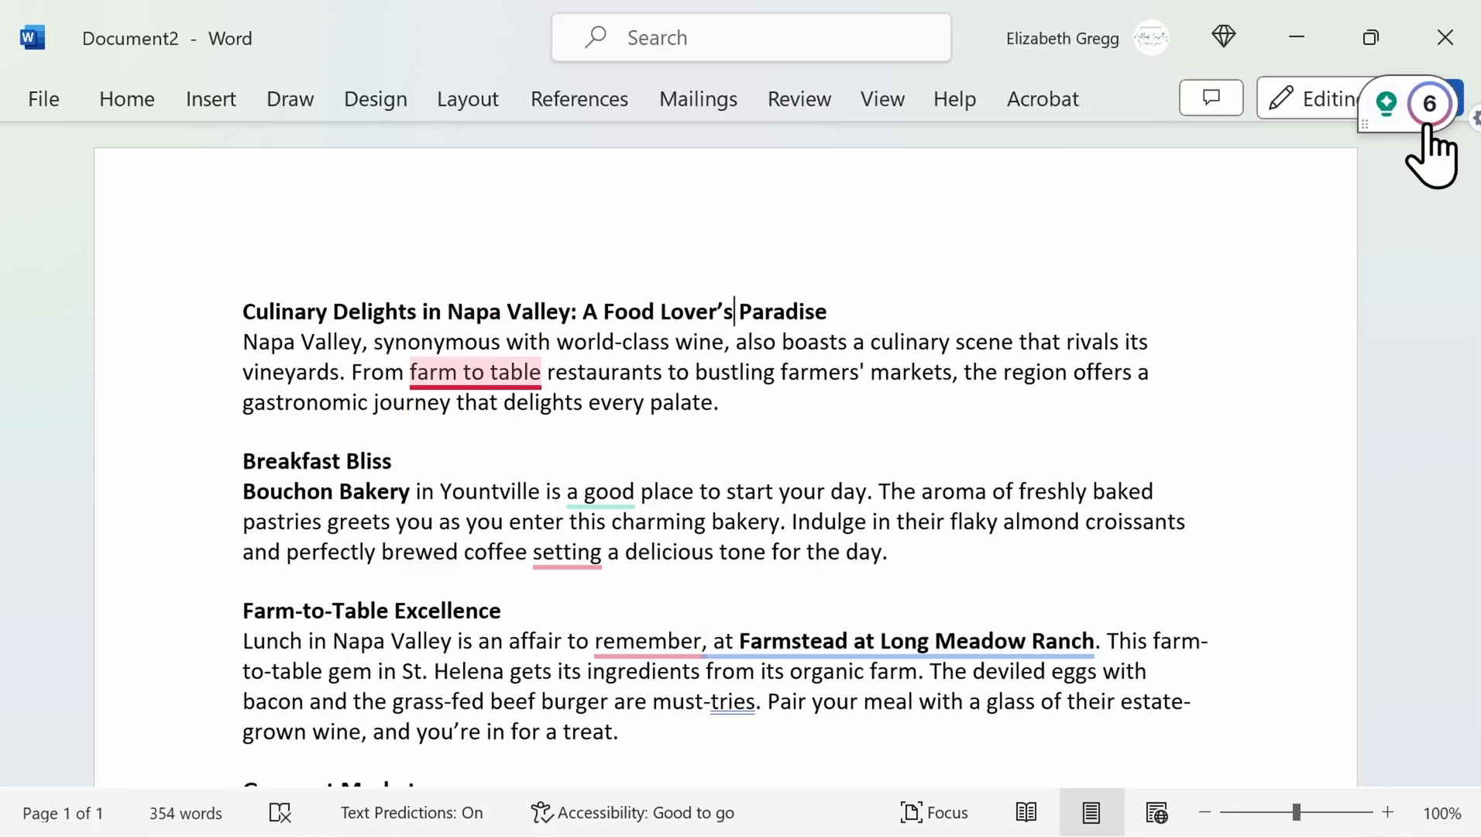
# In the Word document, accept Grammarly's hyphenated "farm-to-table" and replace "a good" with "an excellent" in the Breakfast Bliss paragraph.
pyautogui.moveTo(504, 374)
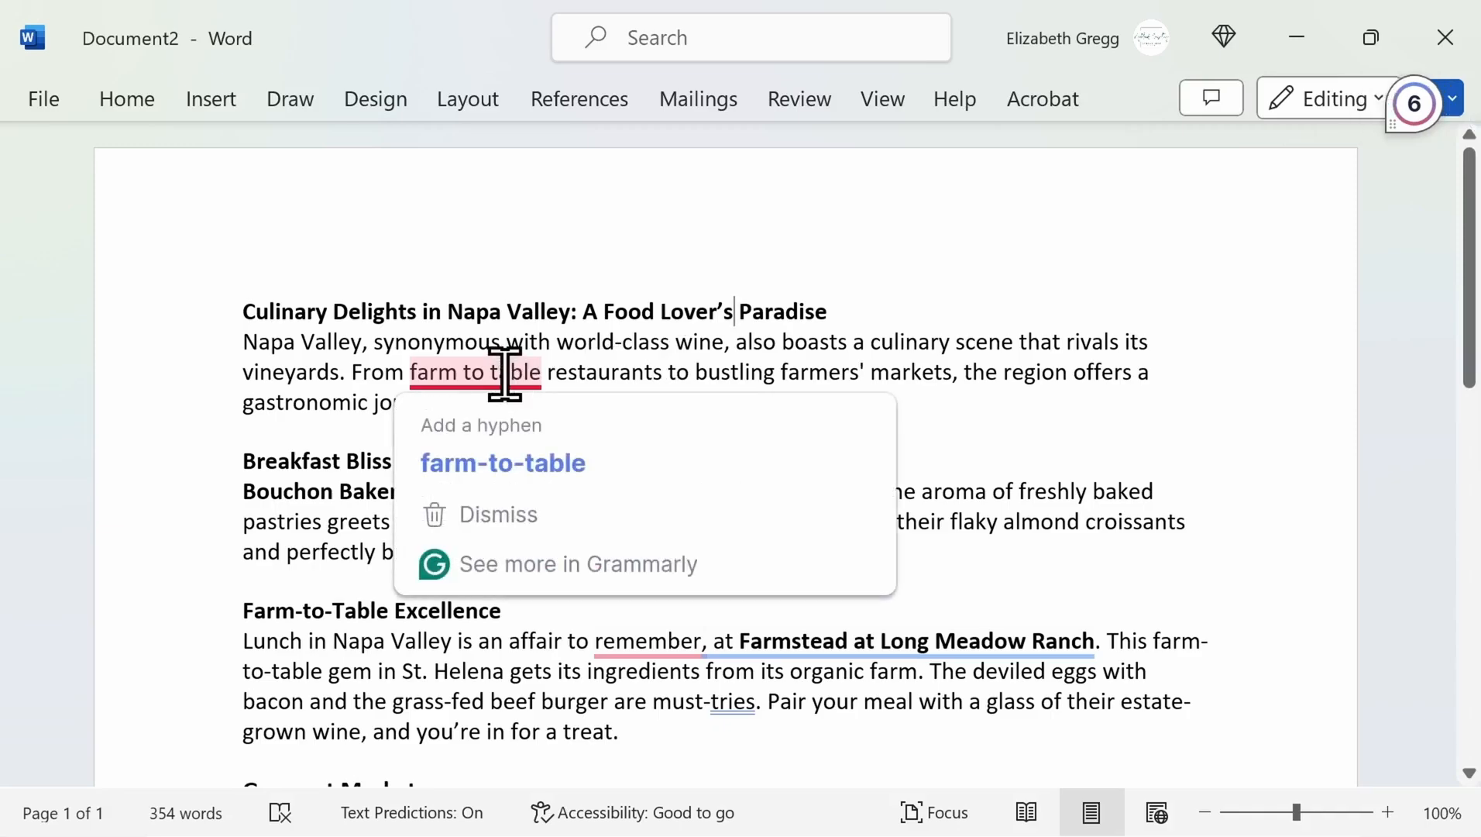
pyautogui.click(520, 458)
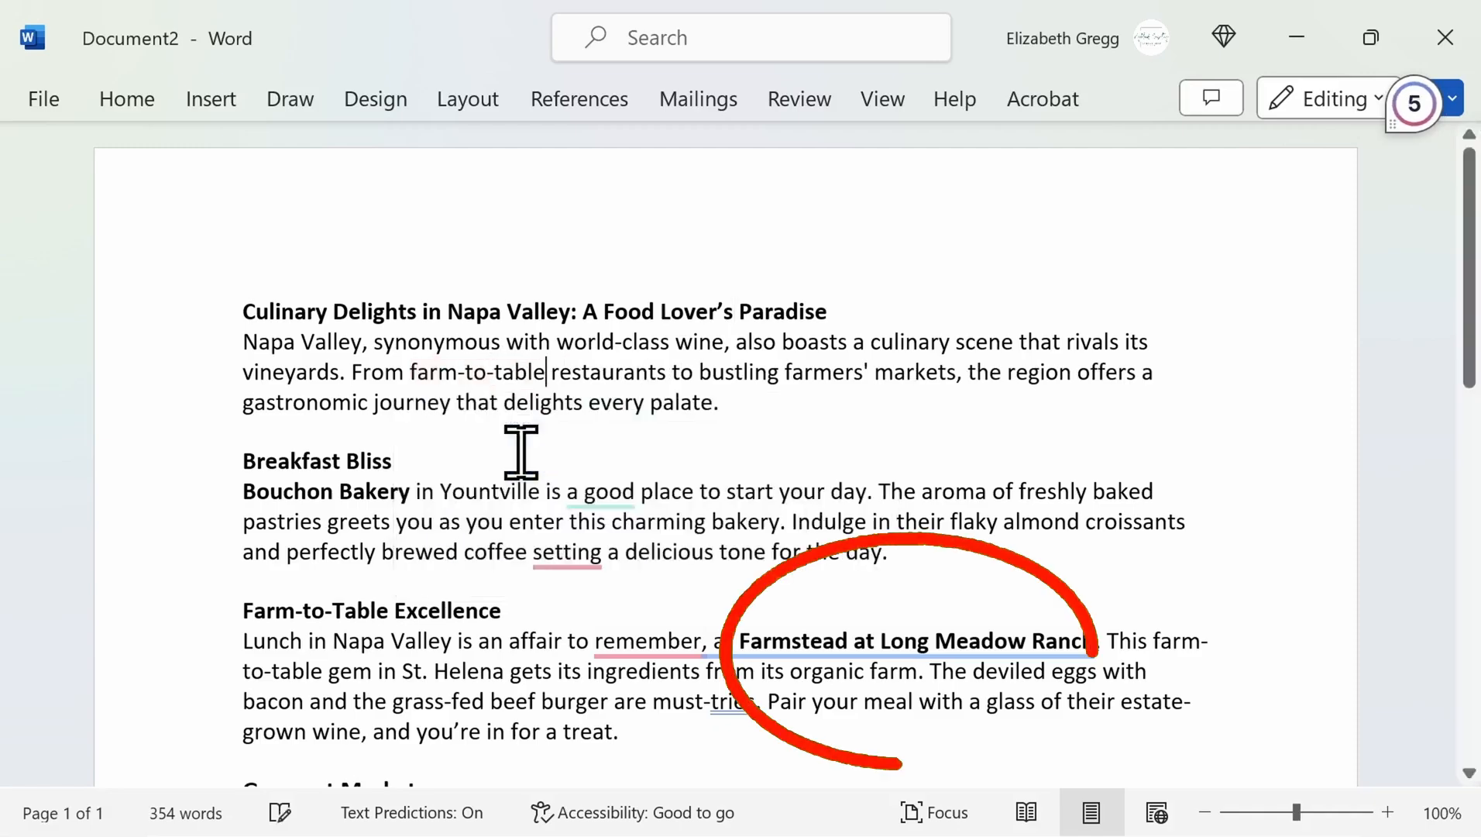
pyautogui.moveTo(590, 496)
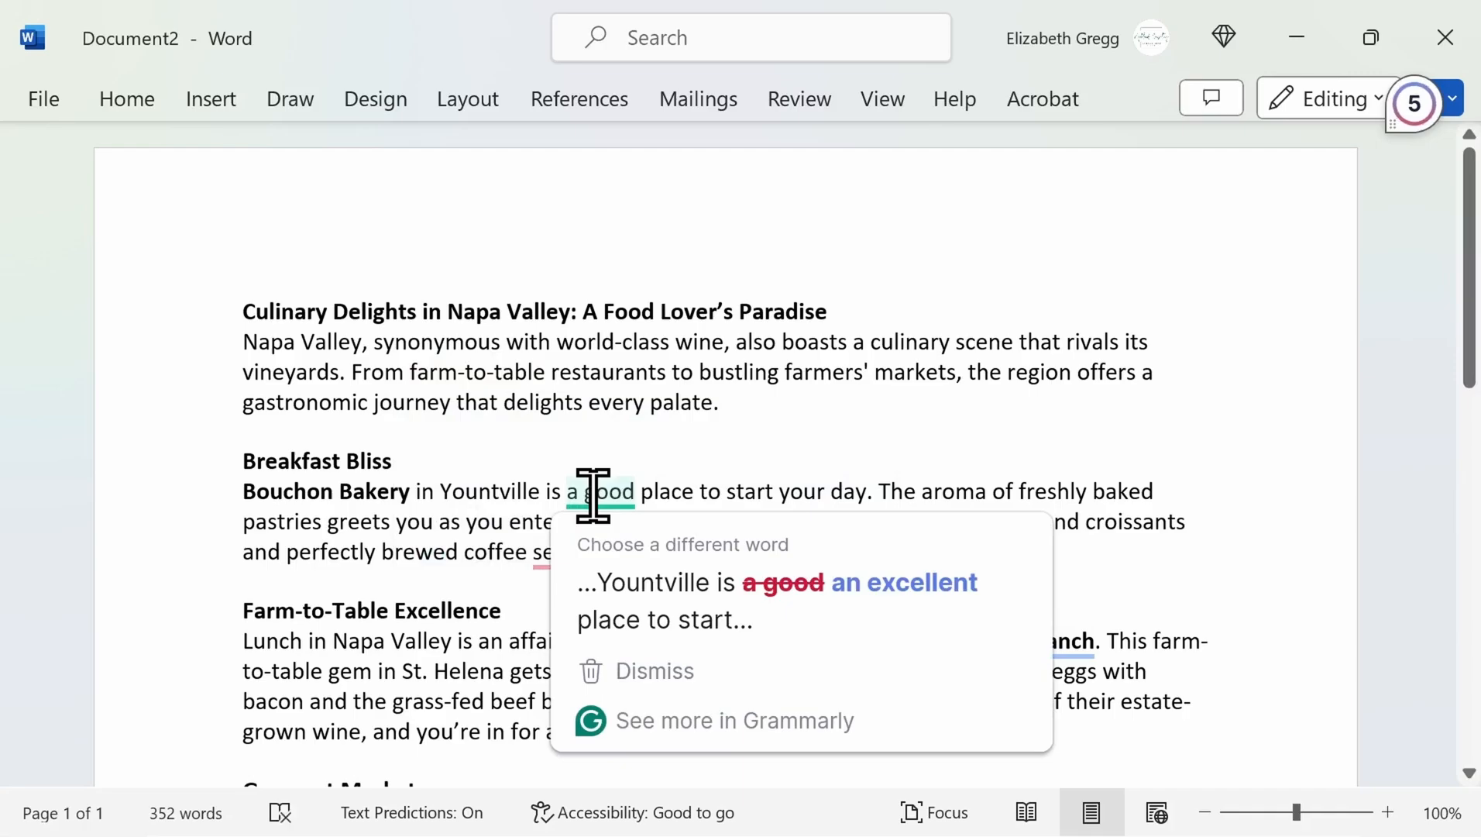
pyautogui.click(647, 593)
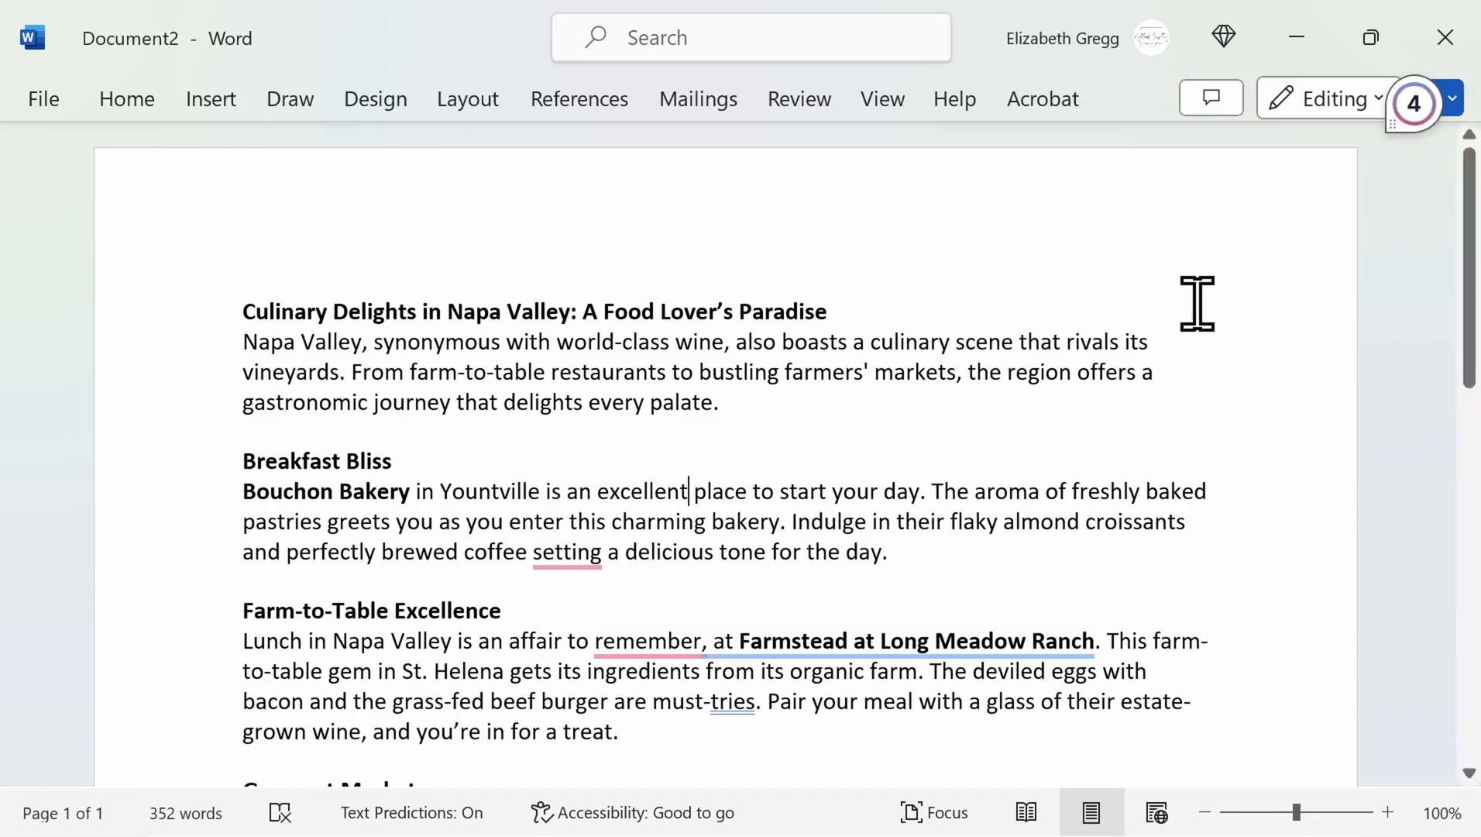
# Review the list of remaining Grammarly suggestions for the Word document, close it, and open the generative AI assistant.
pyautogui.click(1418, 110)
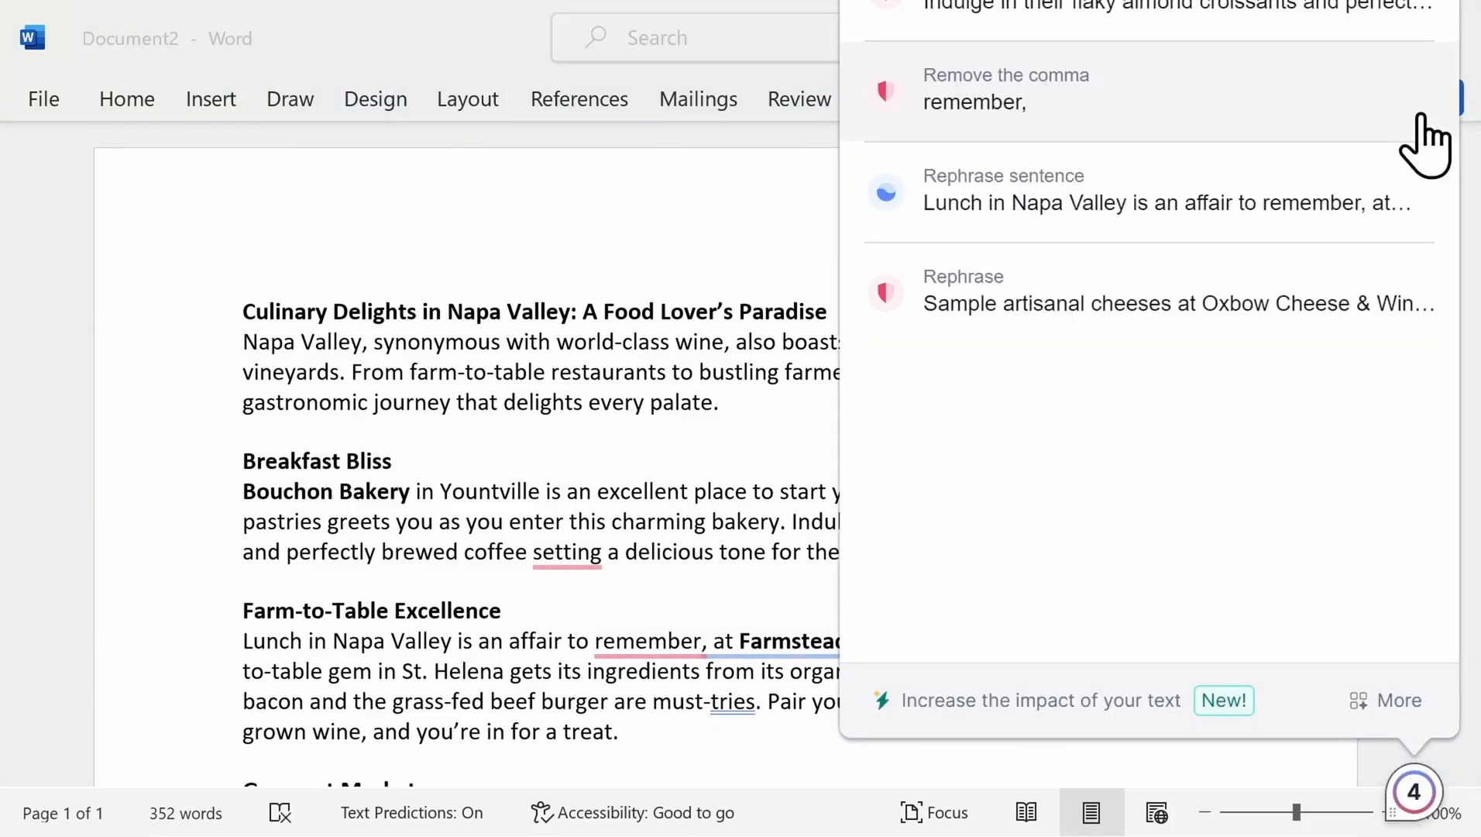
pyautogui.click(1413, 803)
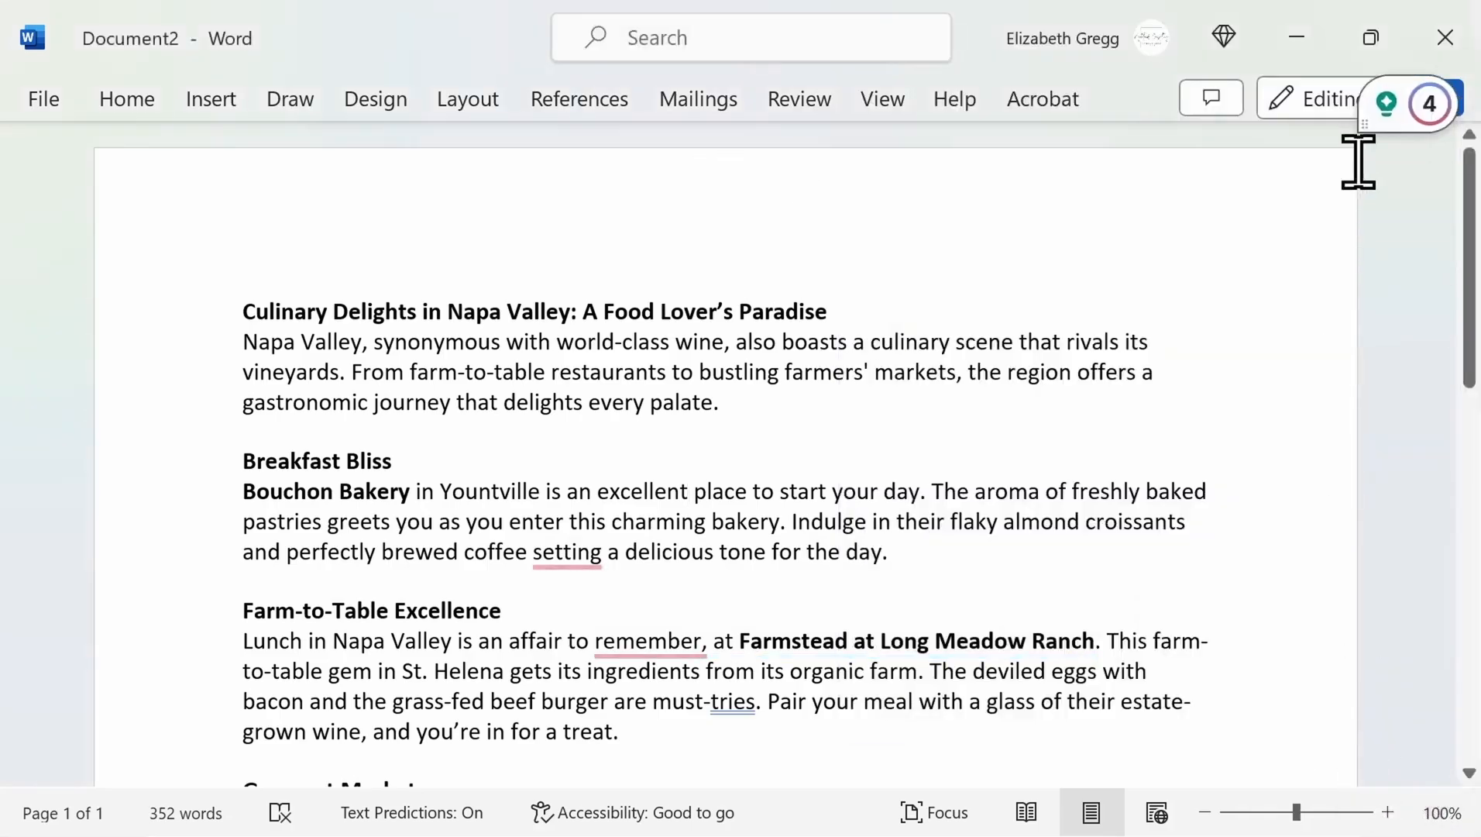
pyautogui.click(1387, 104)
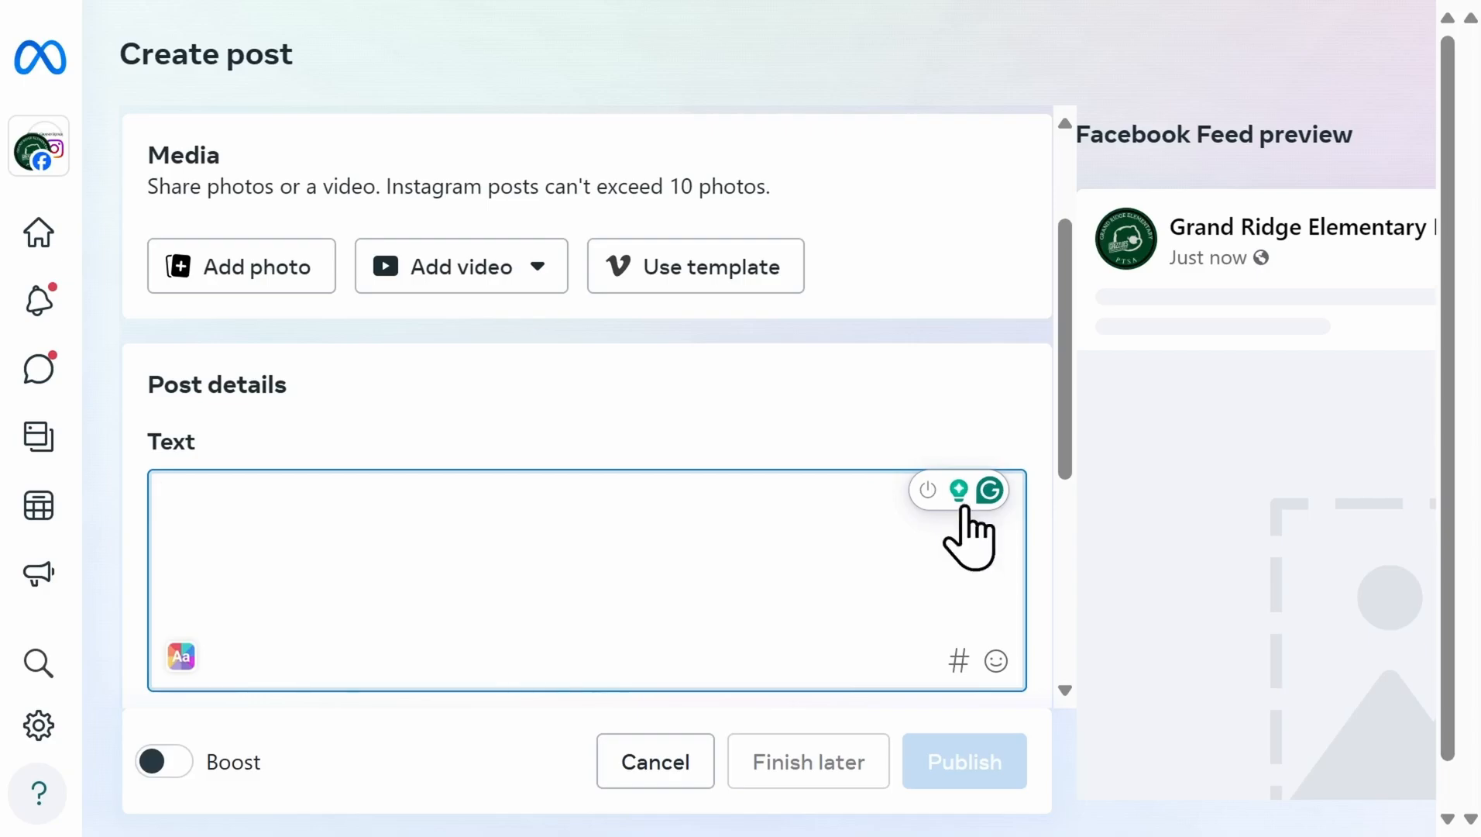
# In Meta's post composer, generate a Summerfest ad: free family event, June 12th, 6-8pm, Grand Ridge Elementary School, food trucks, popcorn, cotton candy, bounce houses, face painting.
pyautogui.click(959, 490)
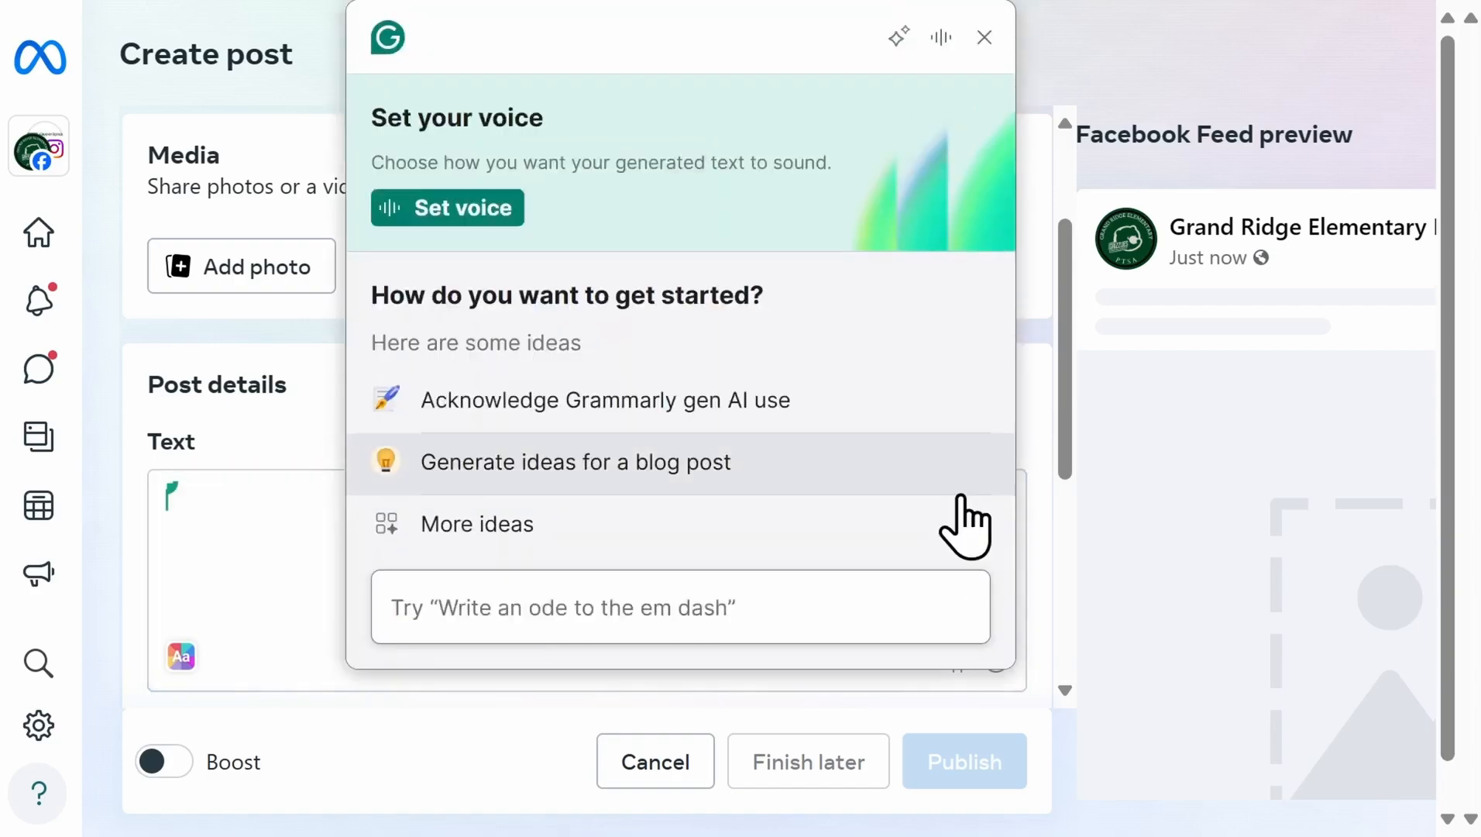
pyautogui.write('Create a social media ad for an event. The event is Summerfest. A free family event will take place on June 12th from 6-8pm at Grand Ridge Elementary School. It will have food trucks, popcorn, cotton candy, bounce houses, and face painting.')
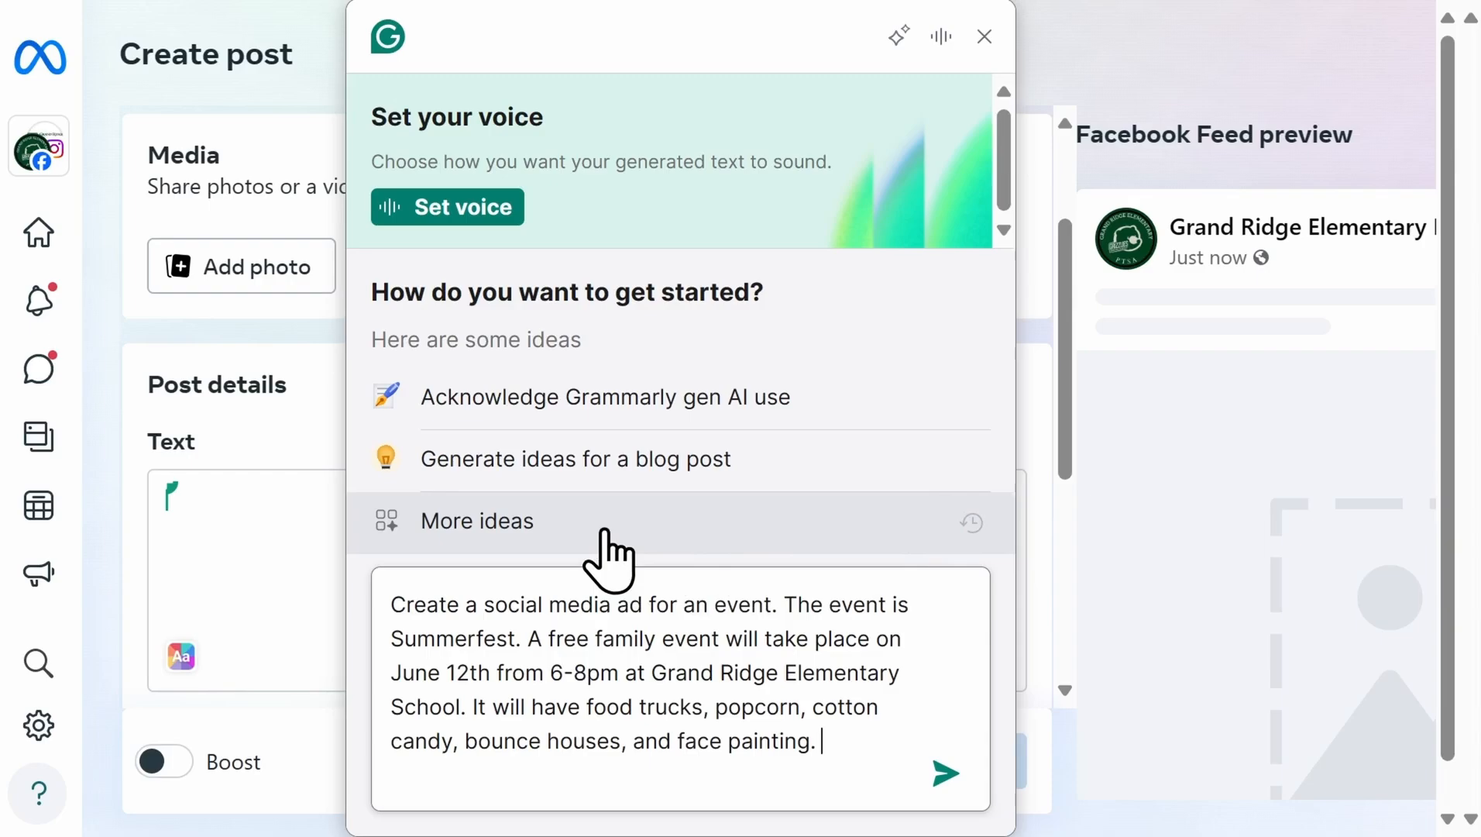
pyautogui.click(946, 773)
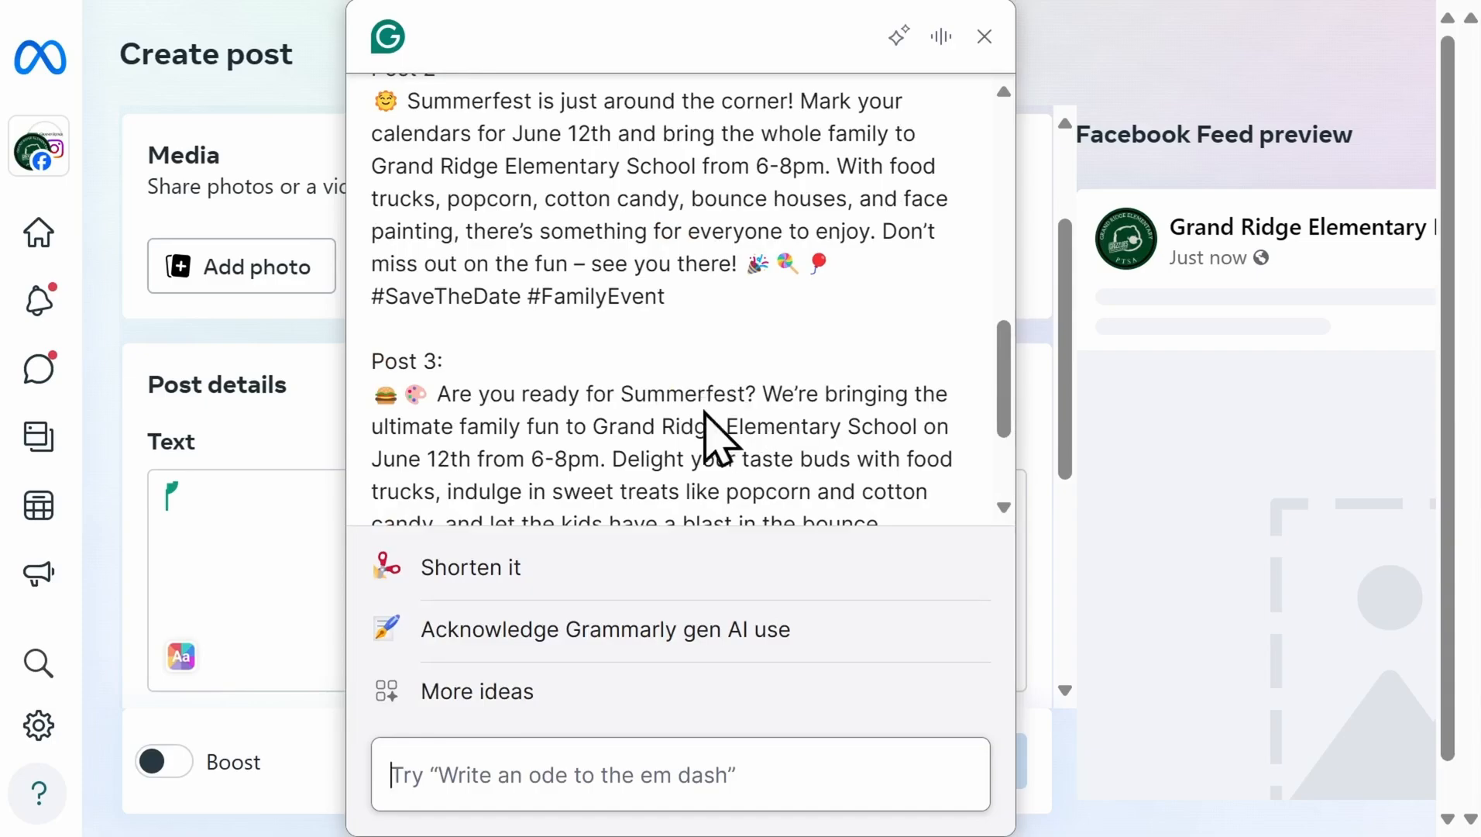
# Browse the assistant's additional ideas for rewriting the generated posts and adjusting their tone.
pyautogui.click(555, 699)
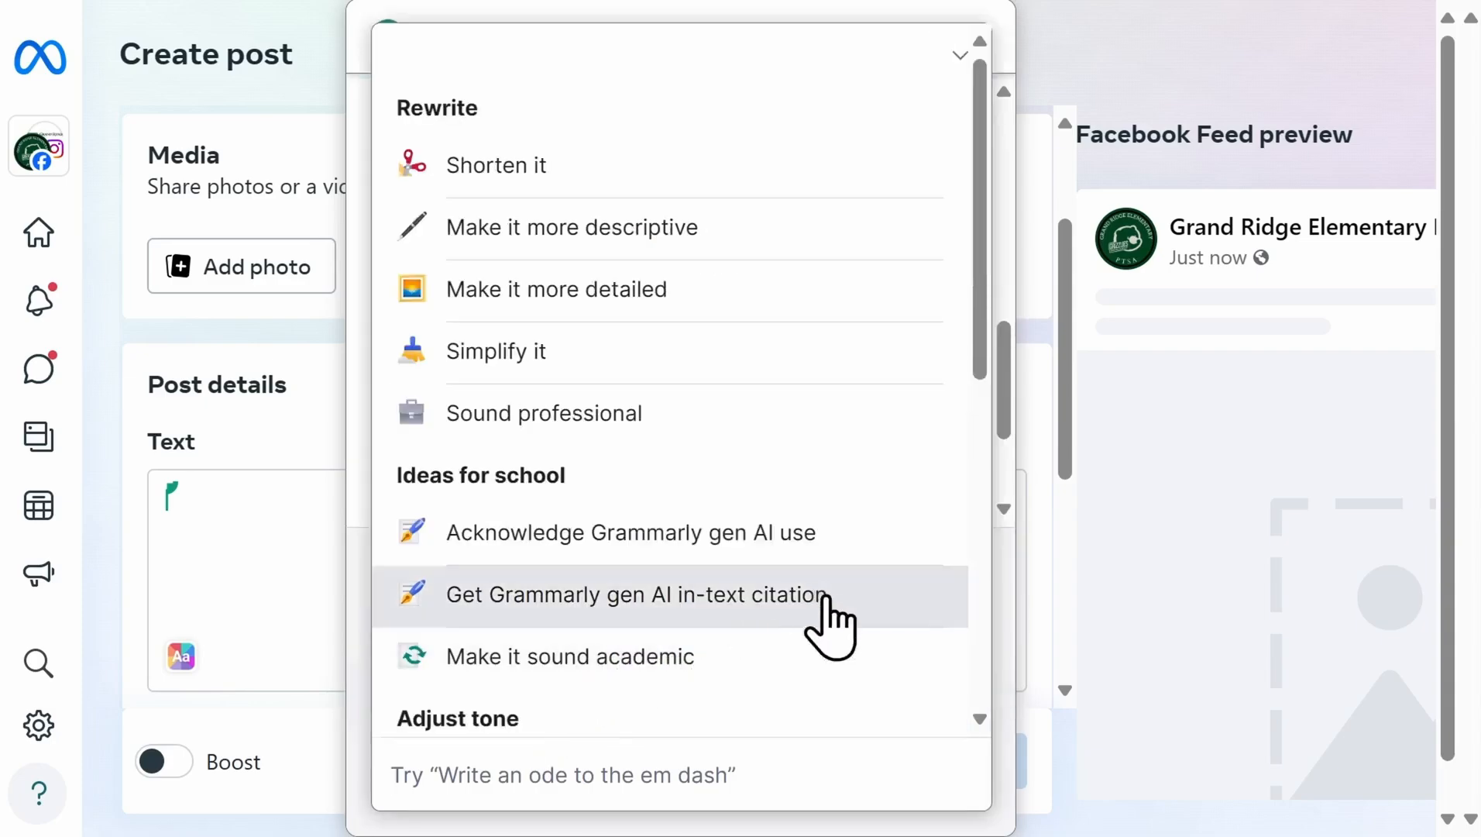
pyautogui.scroll(-7, 860, 659)
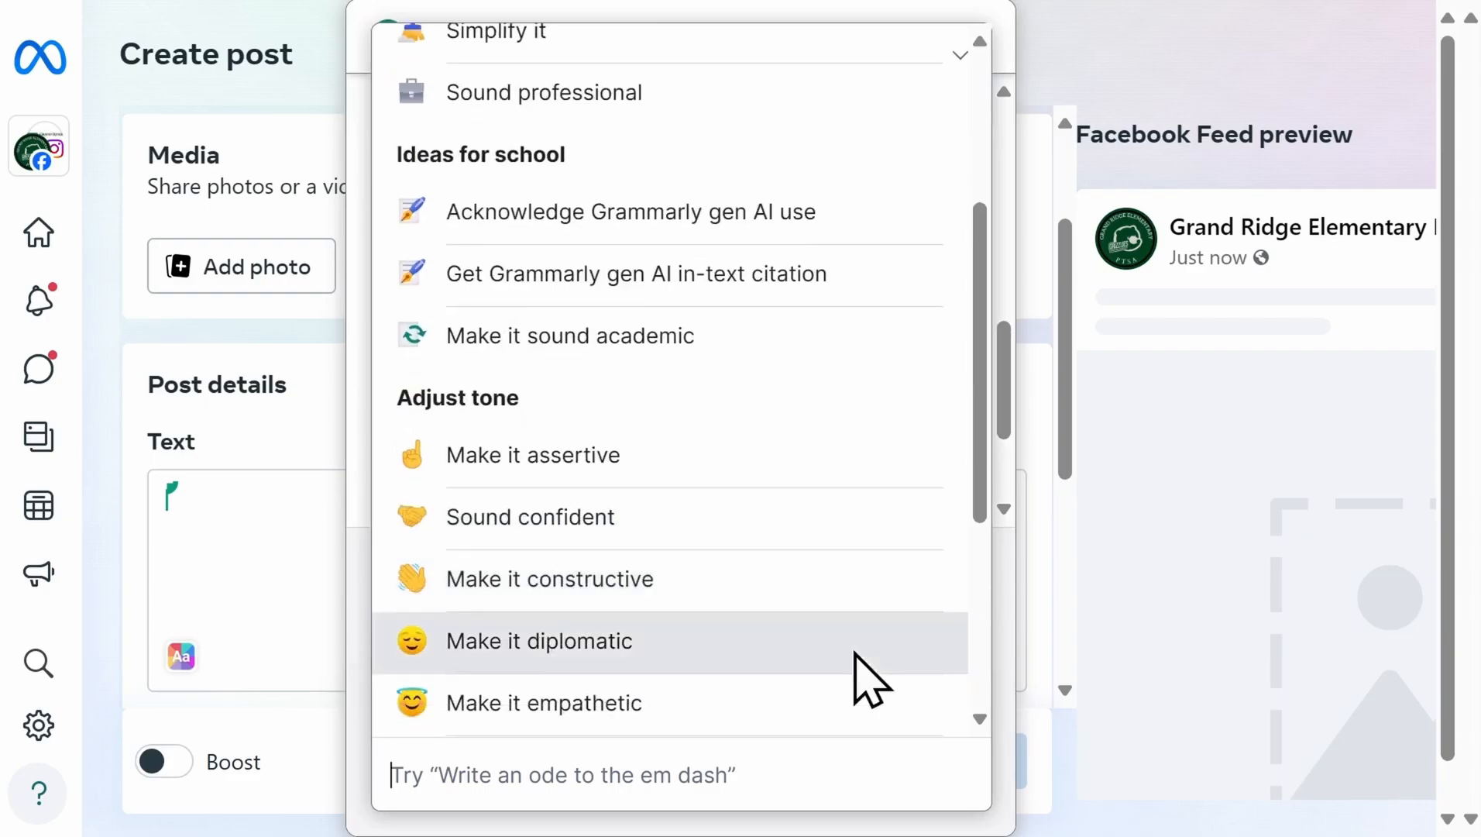
pyautogui.scroll(-3, 856, 666)
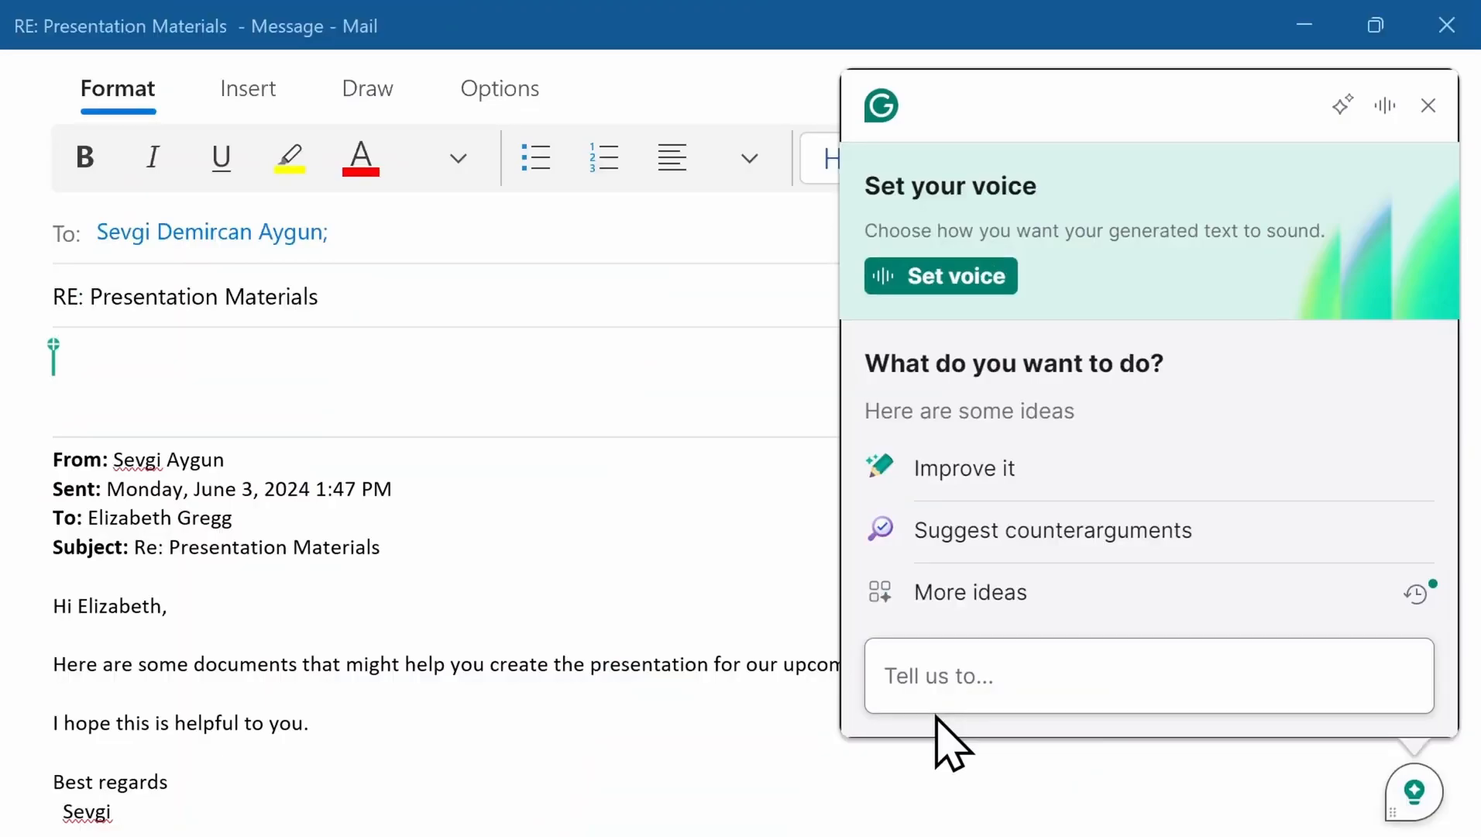
# In the Presentation Materials email reply, generate a response with "Write a thank you note", insert it, and close the assistant.
pyautogui.write('Write a thank you note')
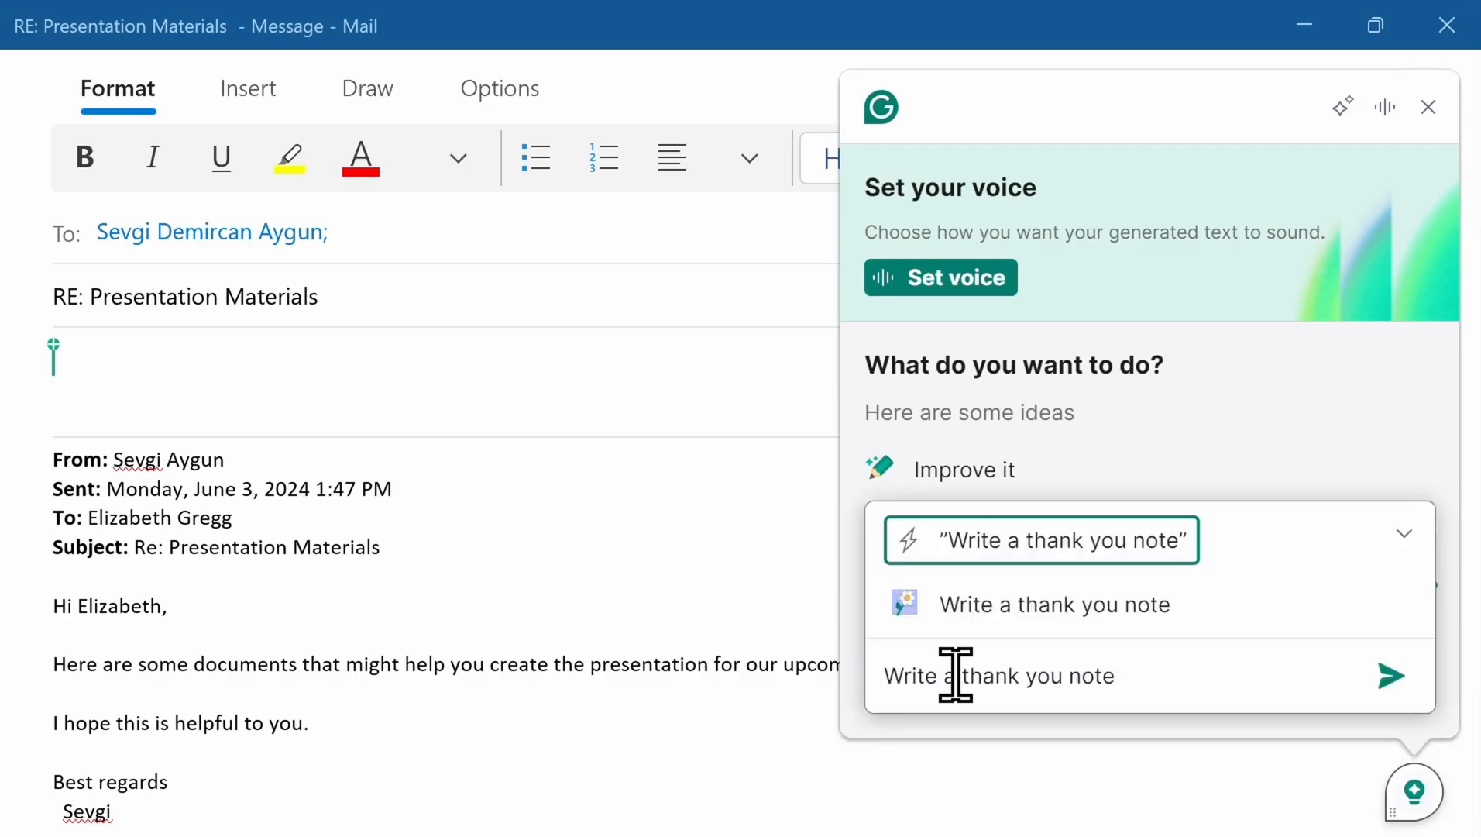
pyautogui.click(1381, 682)
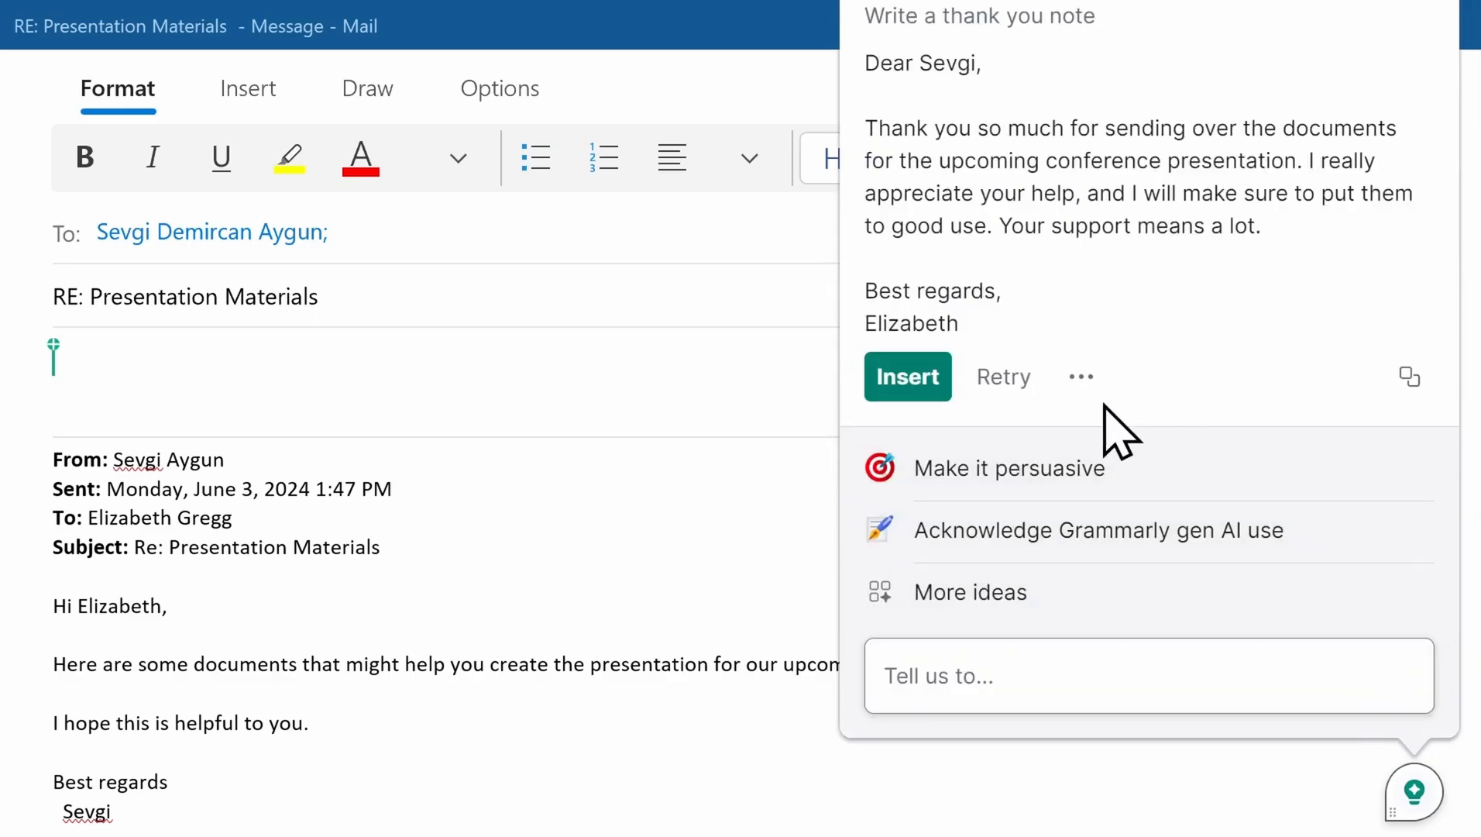
pyautogui.click(884, 383)
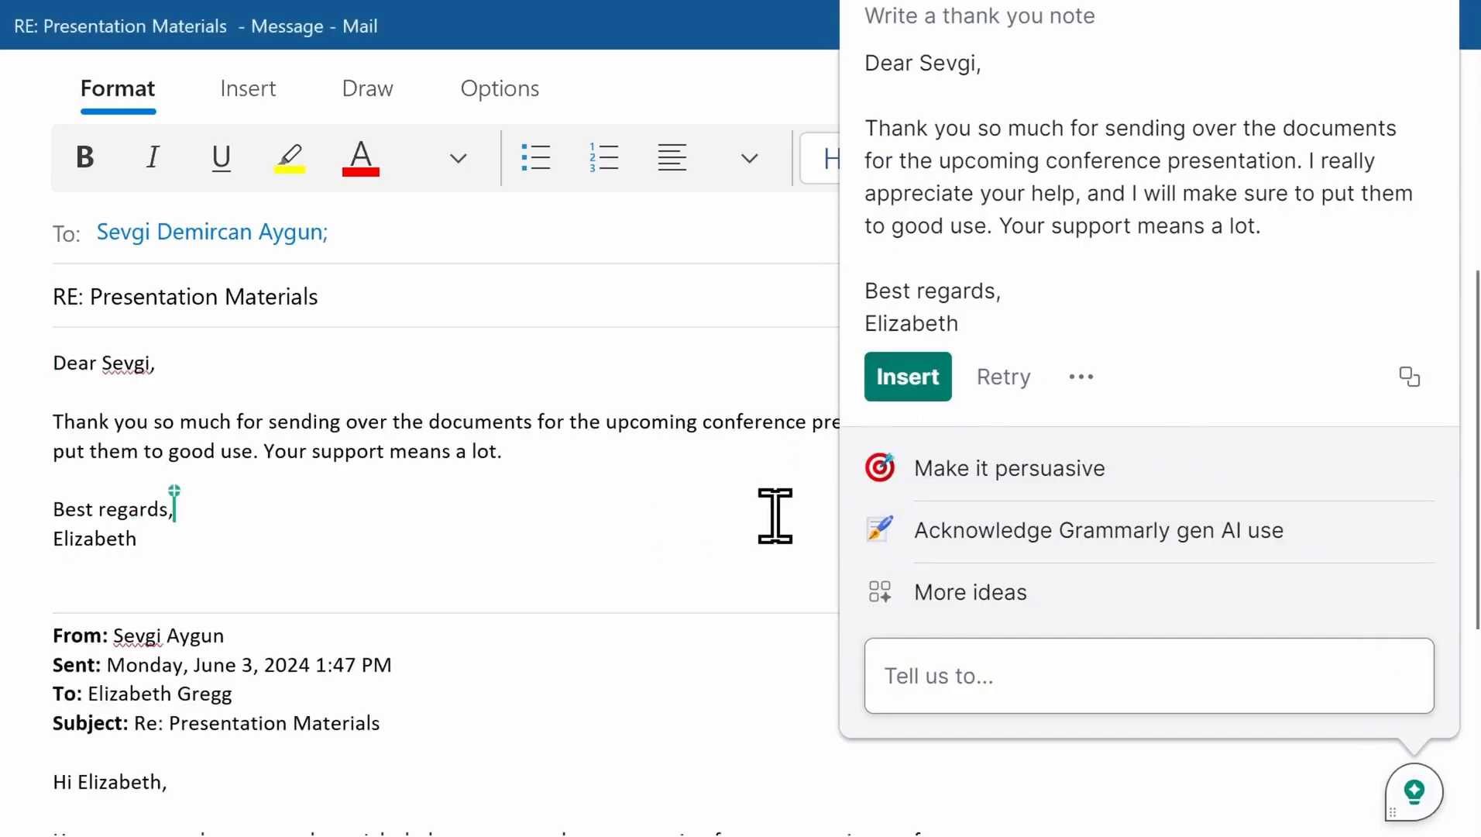
pyautogui.click(1414, 796)
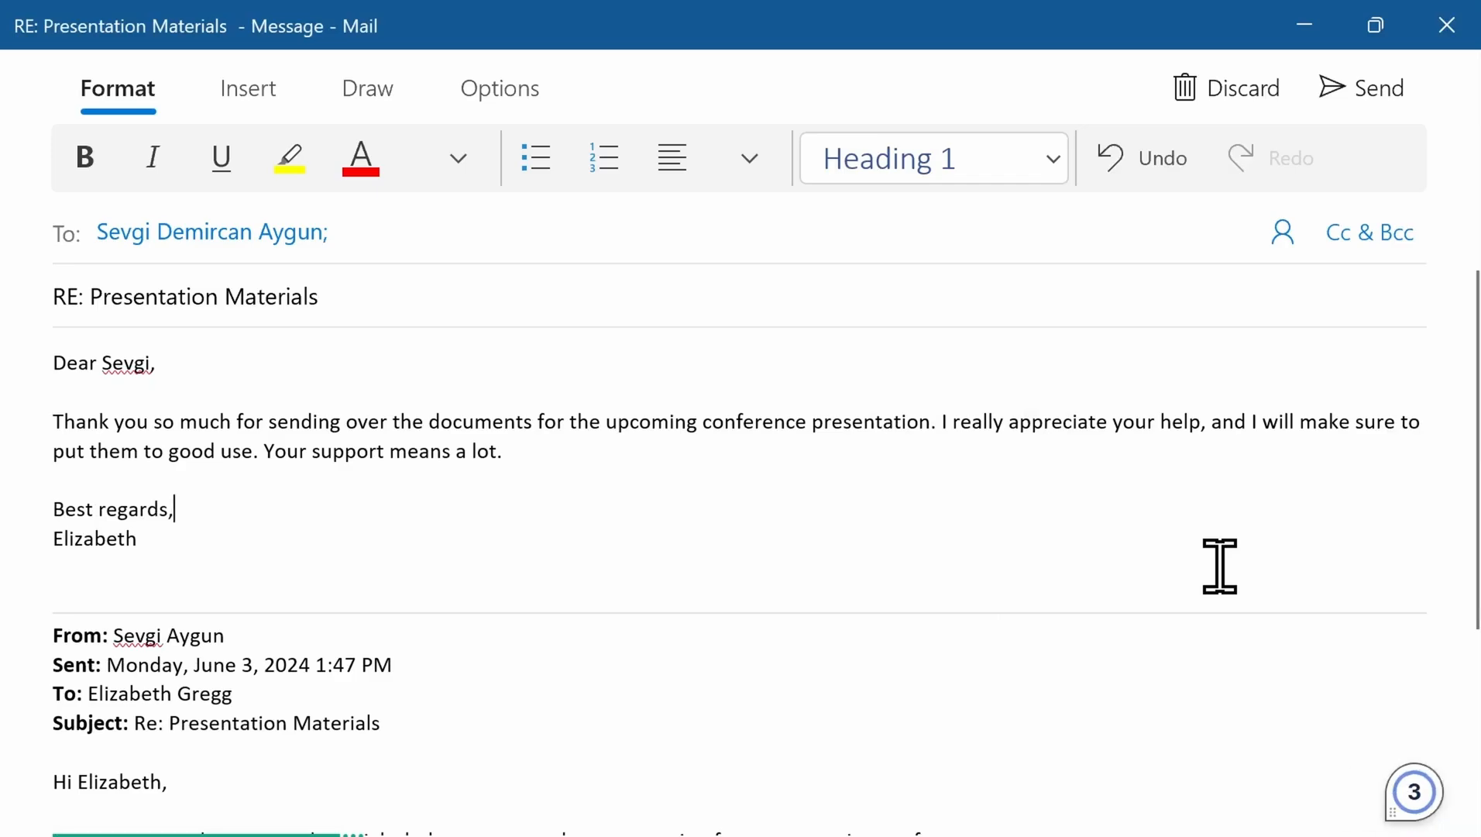
# Look through the assistant's writing ideas for the email, view the Ask for a favor prompt, and close it.
pyautogui.click(1383, 798)
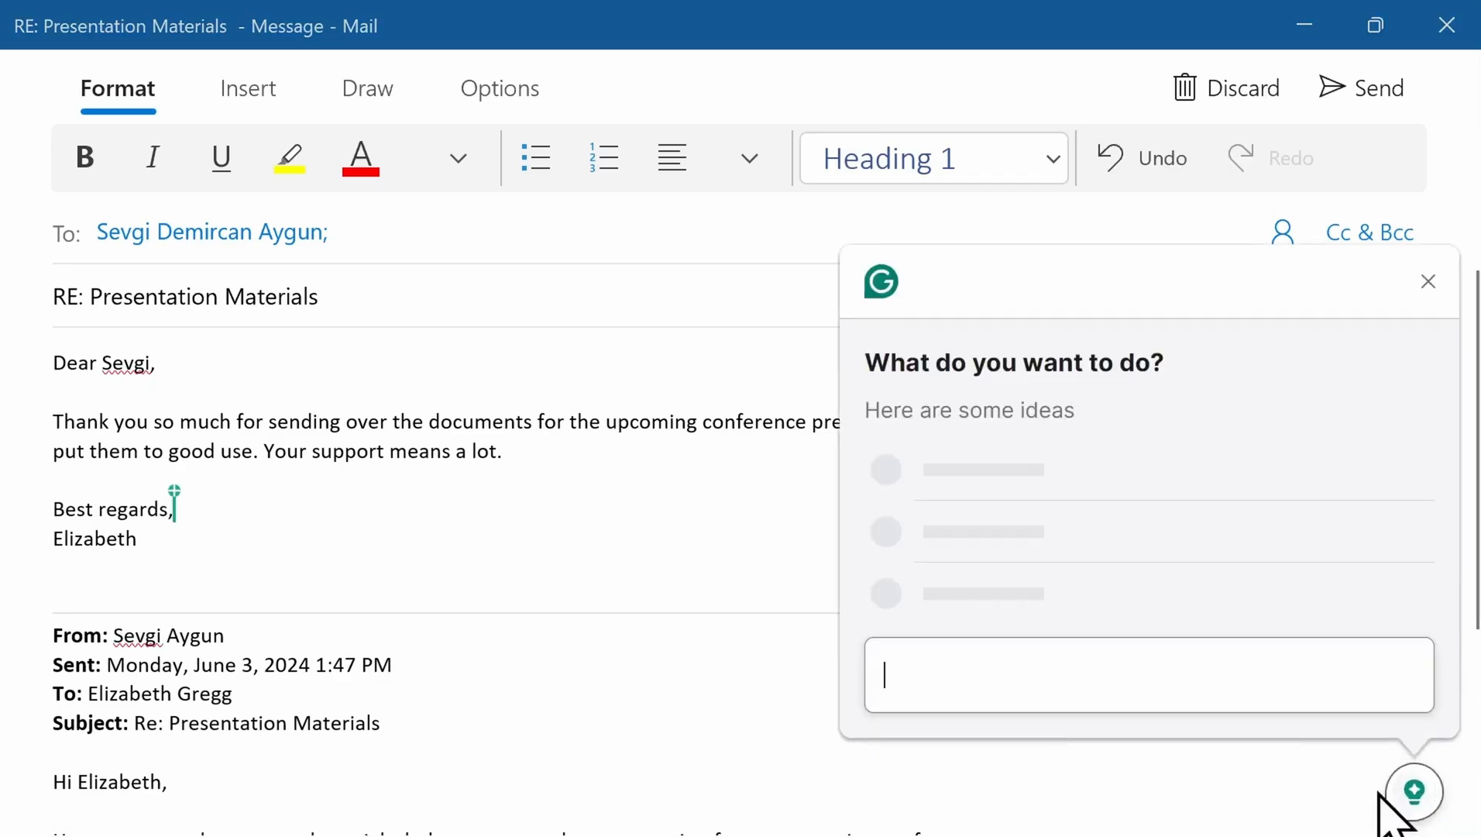
pyautogui.click(1306, 591)
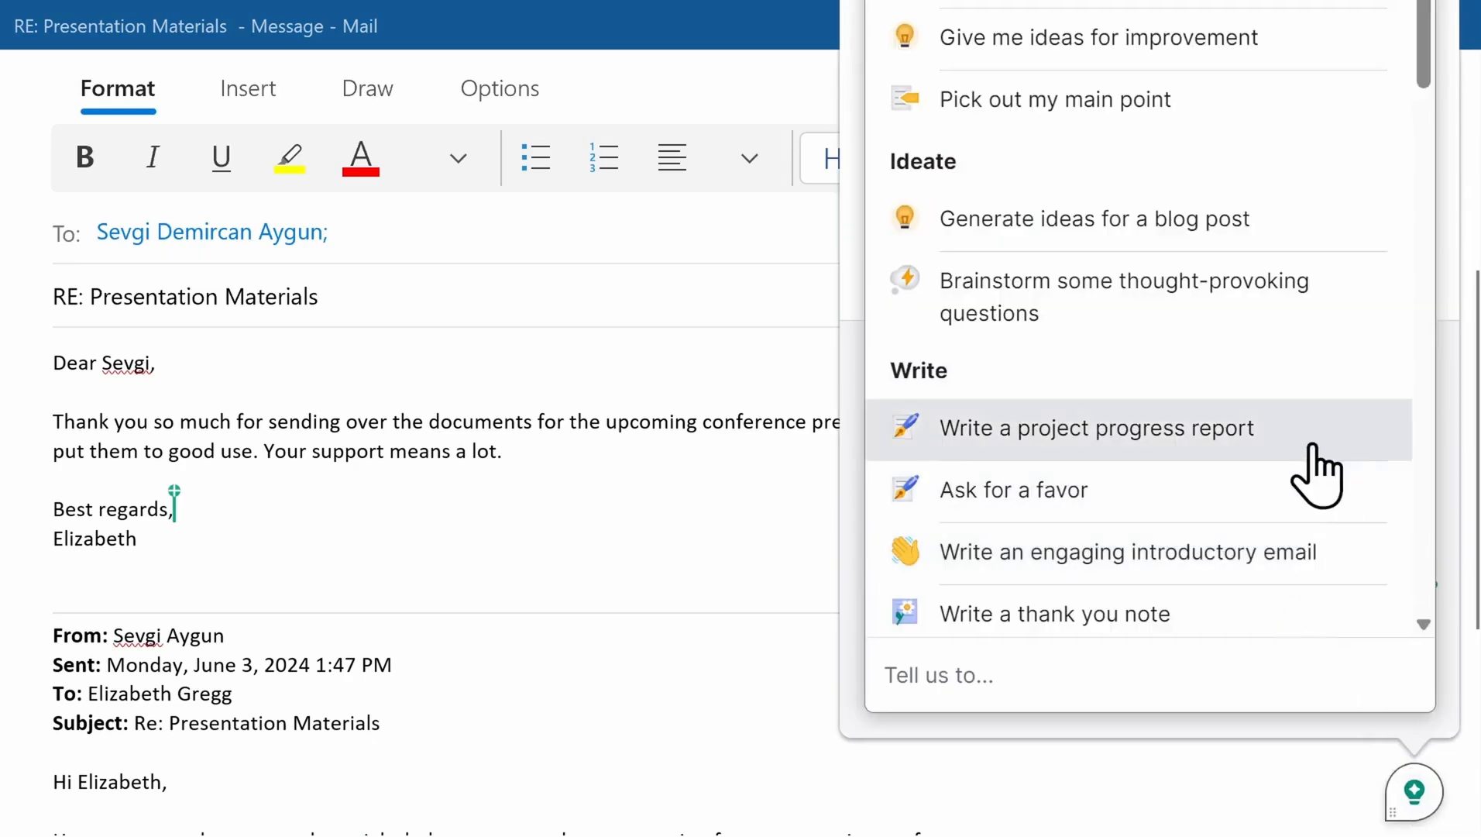
pyautogui.click(1309, 511)
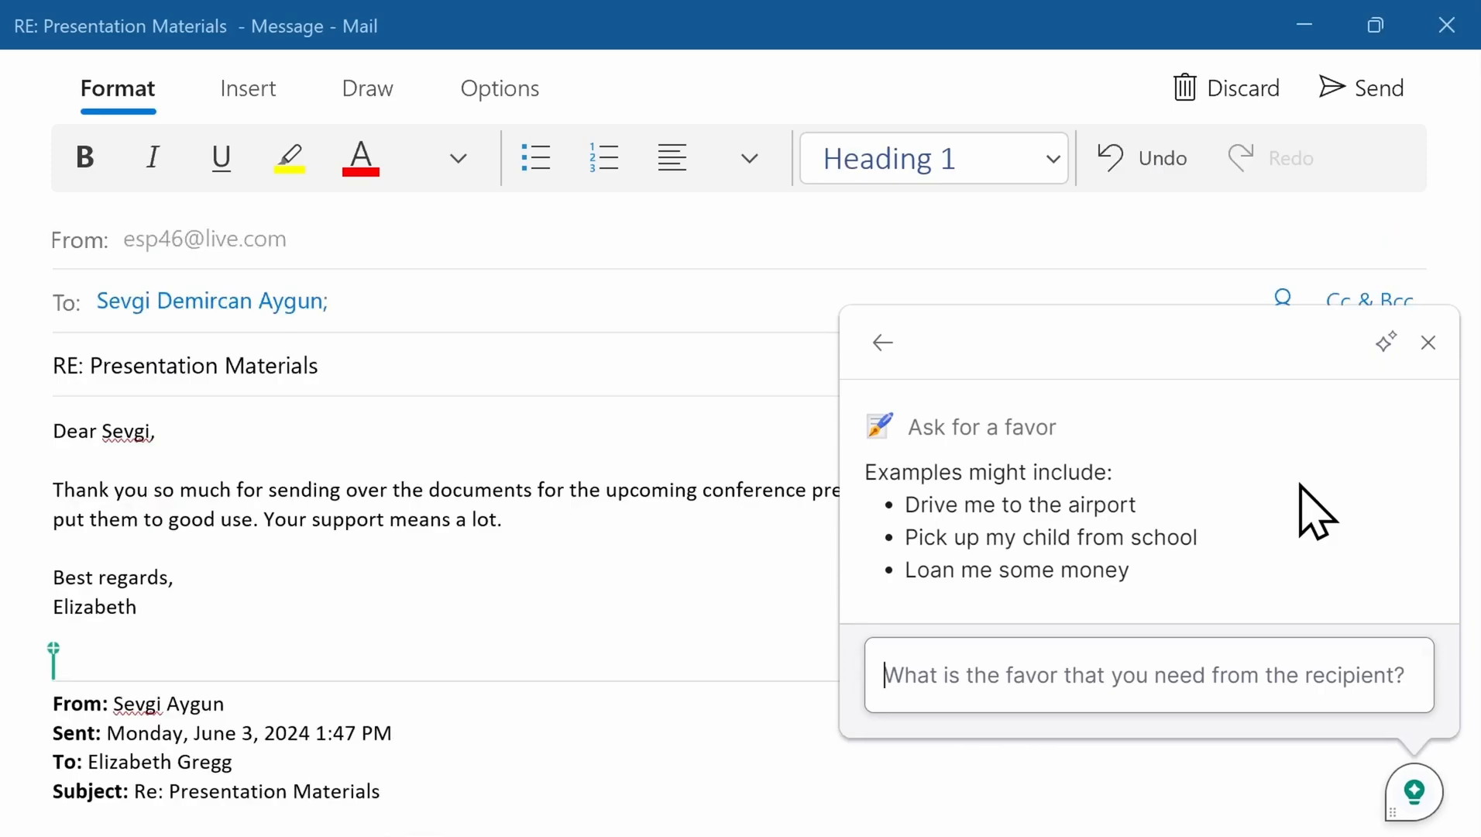
pyautogui.click(1429, 343)
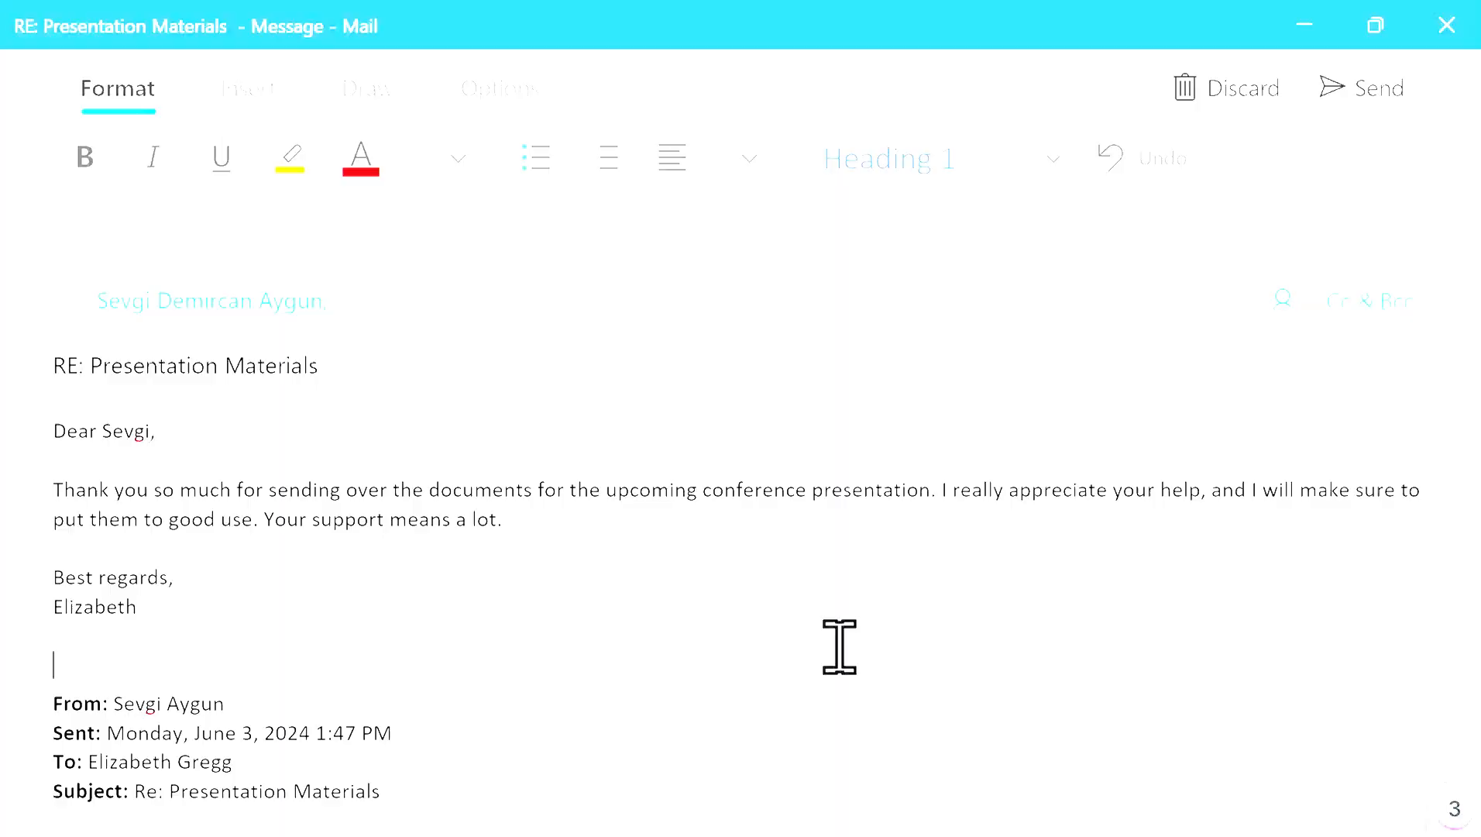
pyautogui.scroll(-3, 839, 647)
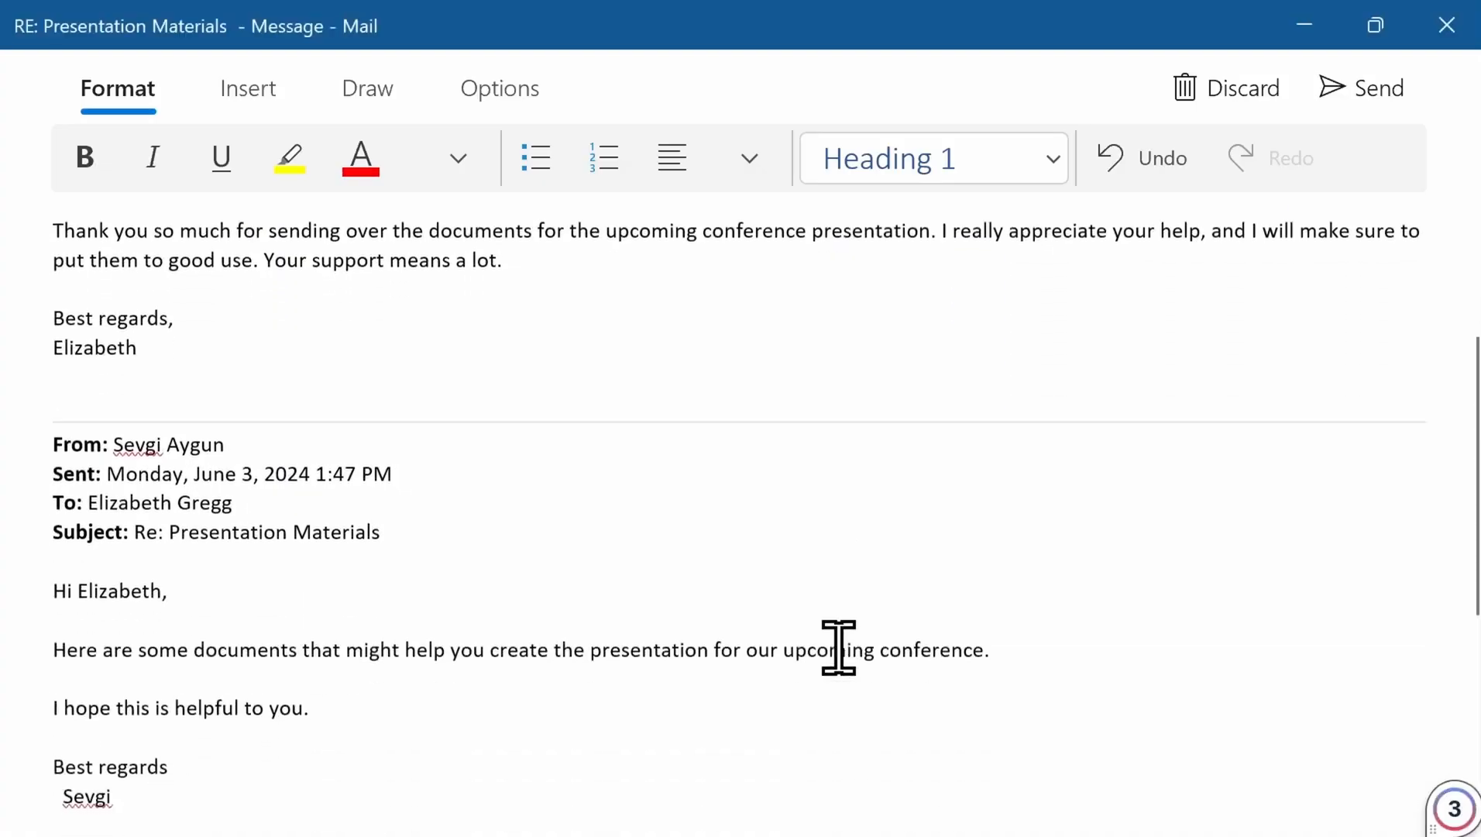
pyautogui.scroll(-5, 839, 648)
pyautogui.moveTo(616, 561)
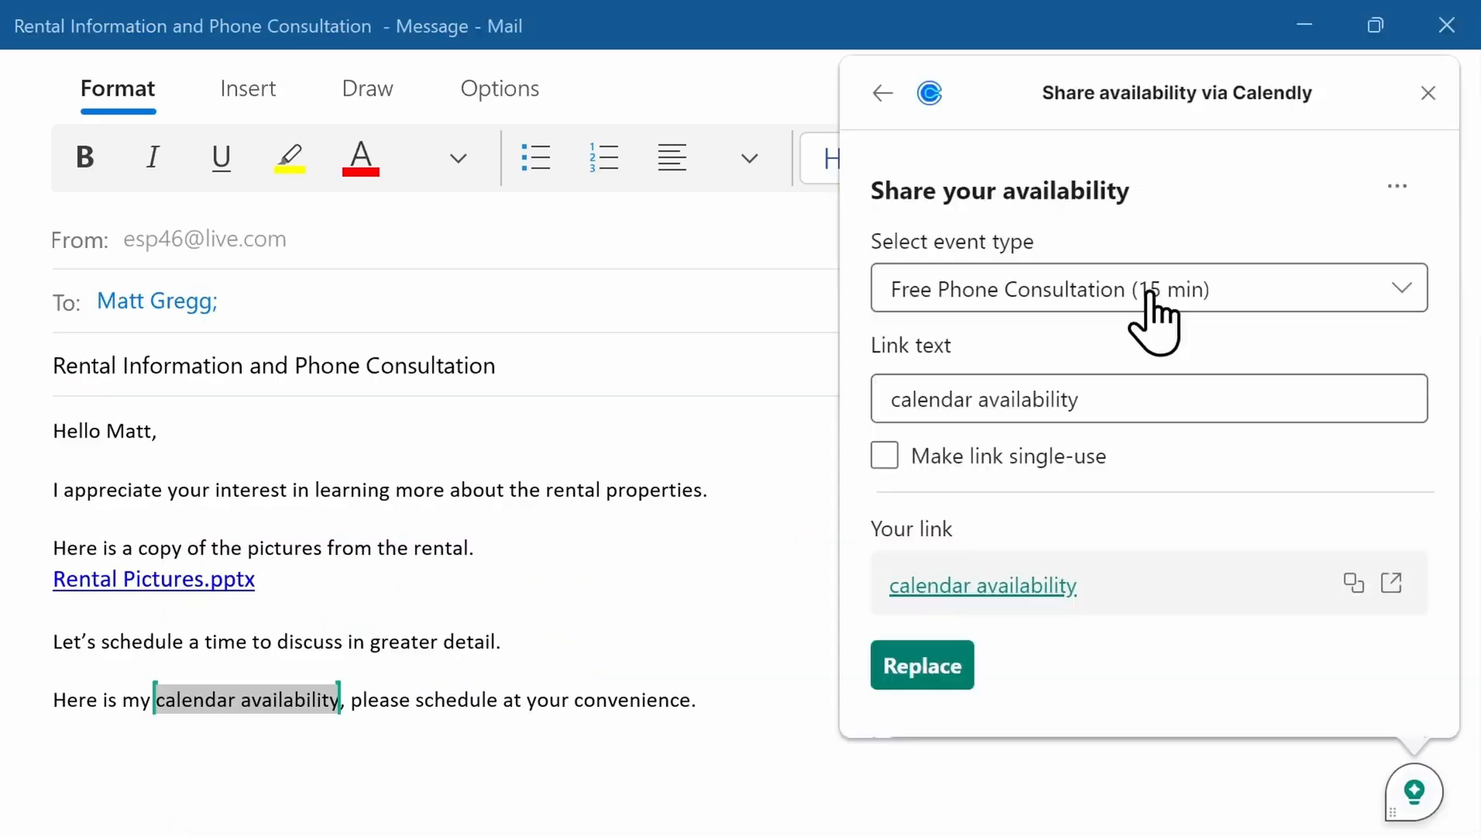
# In the rental email, replace the selected "calendar availability" text with the Calendly link for Free Phone Consultation (15 min).
pyautogui.click(959, 688)
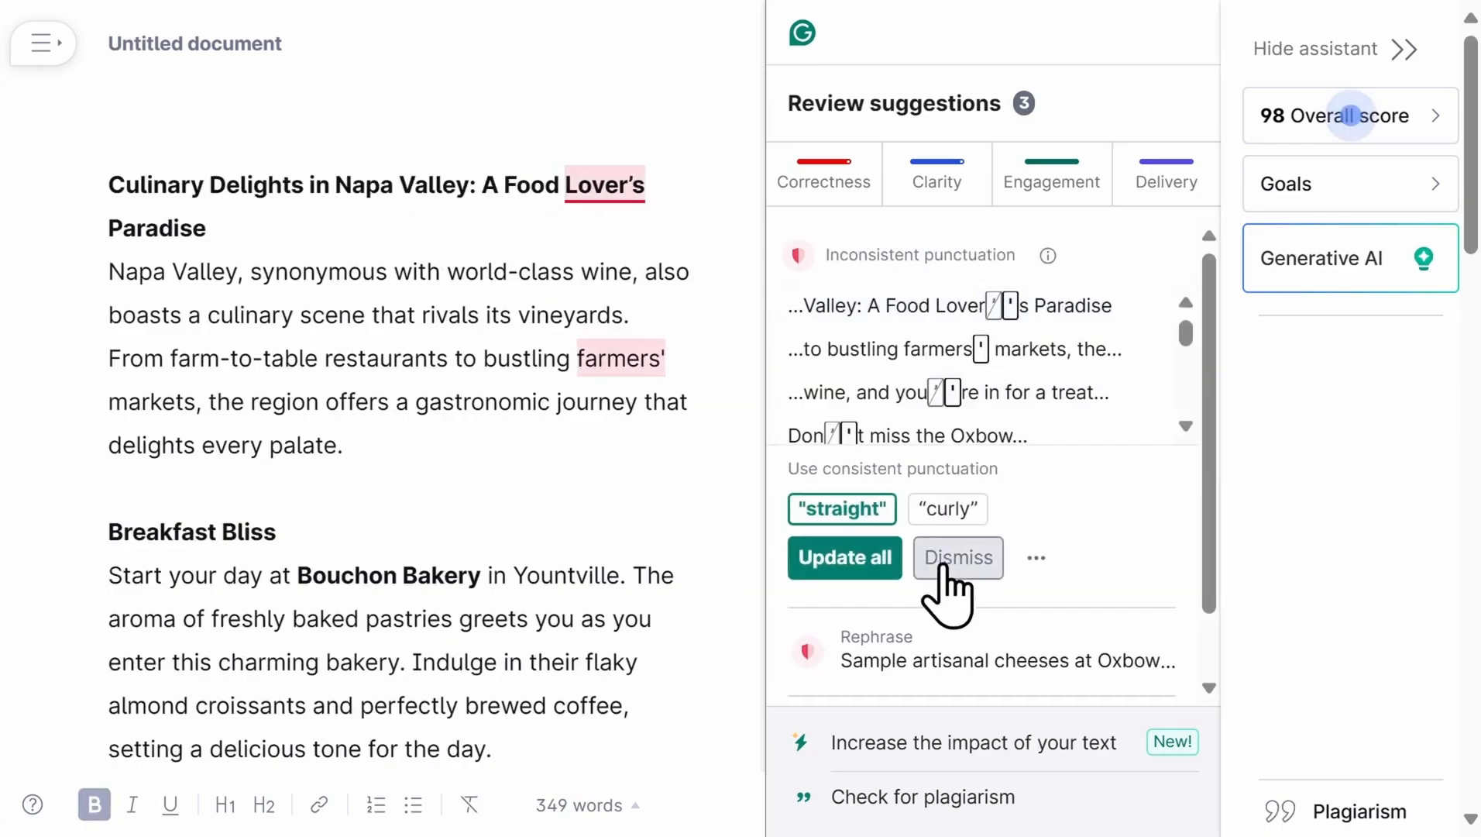
# In the Napa Valley article in Grammarly, dismiss the inconsistent punctuation suggestion and open the generative AI assistant.
pyautogui.click(949, 559)
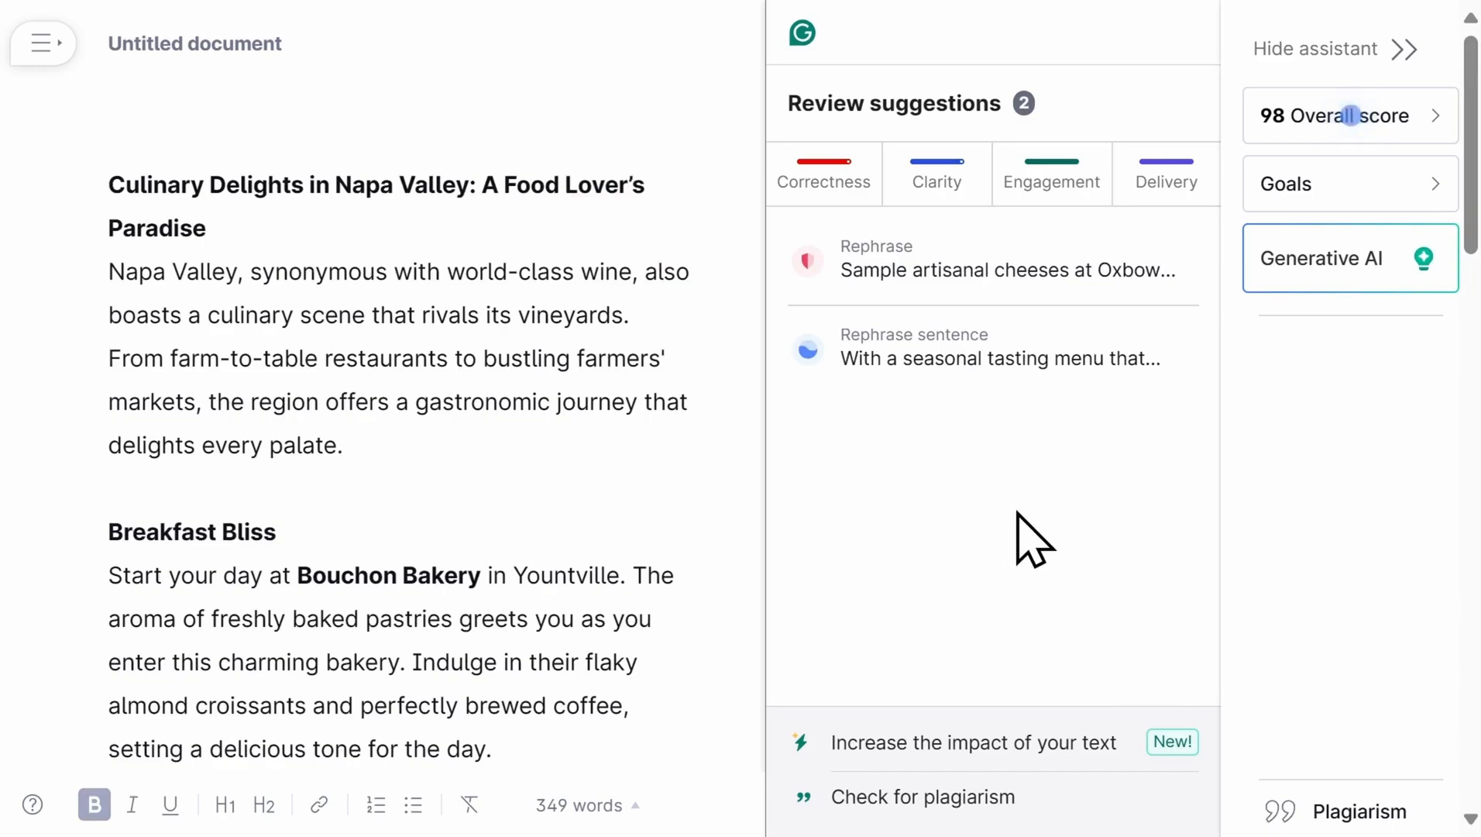
pyautogui.click(1348, 254)
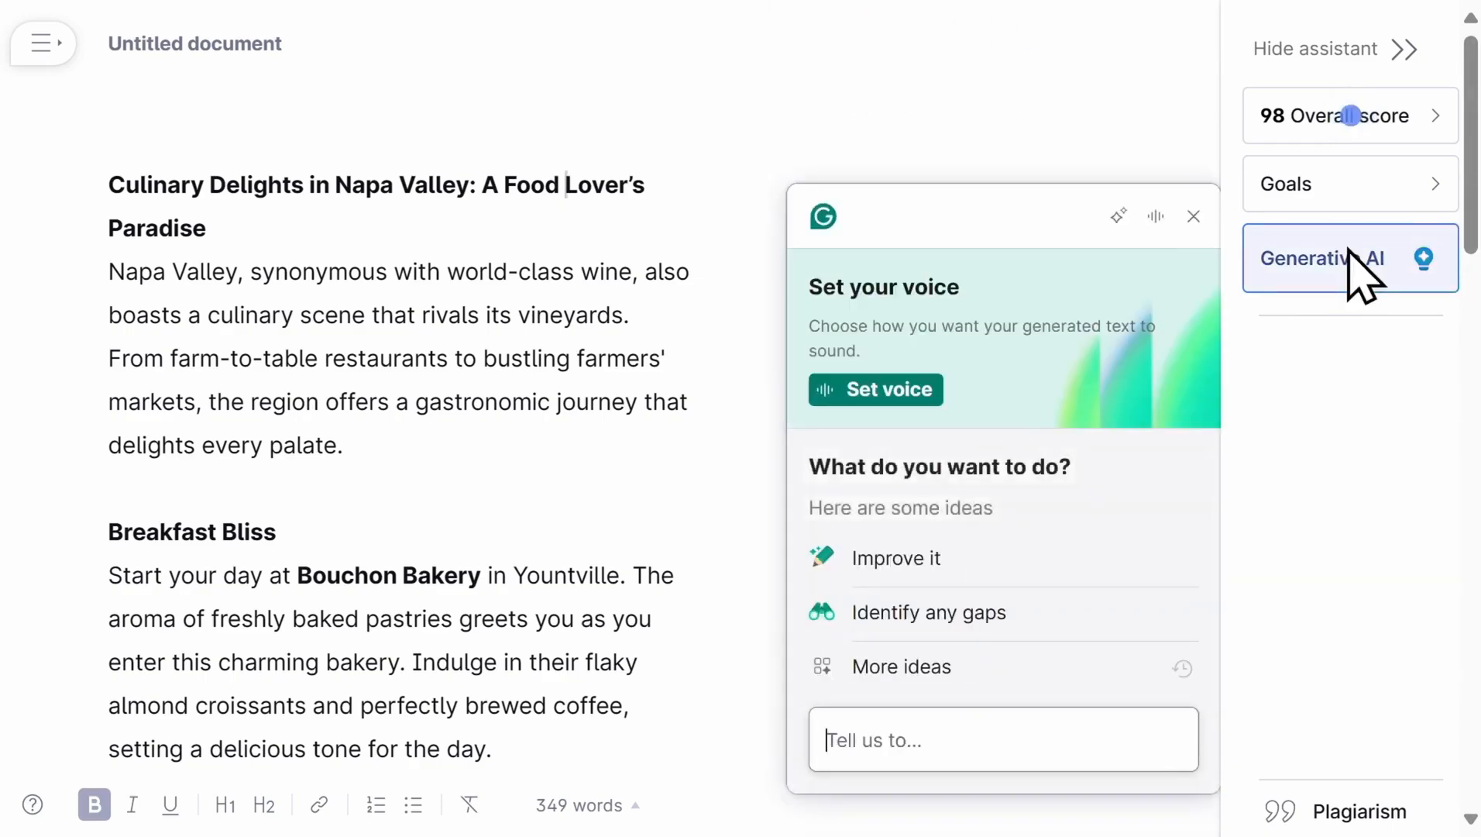
# Have the assistant rewrite the Napa Valley article with "make it sound more fun and whimsical", insert the result, and close the assistant.
pyautogui.click(994, 731)
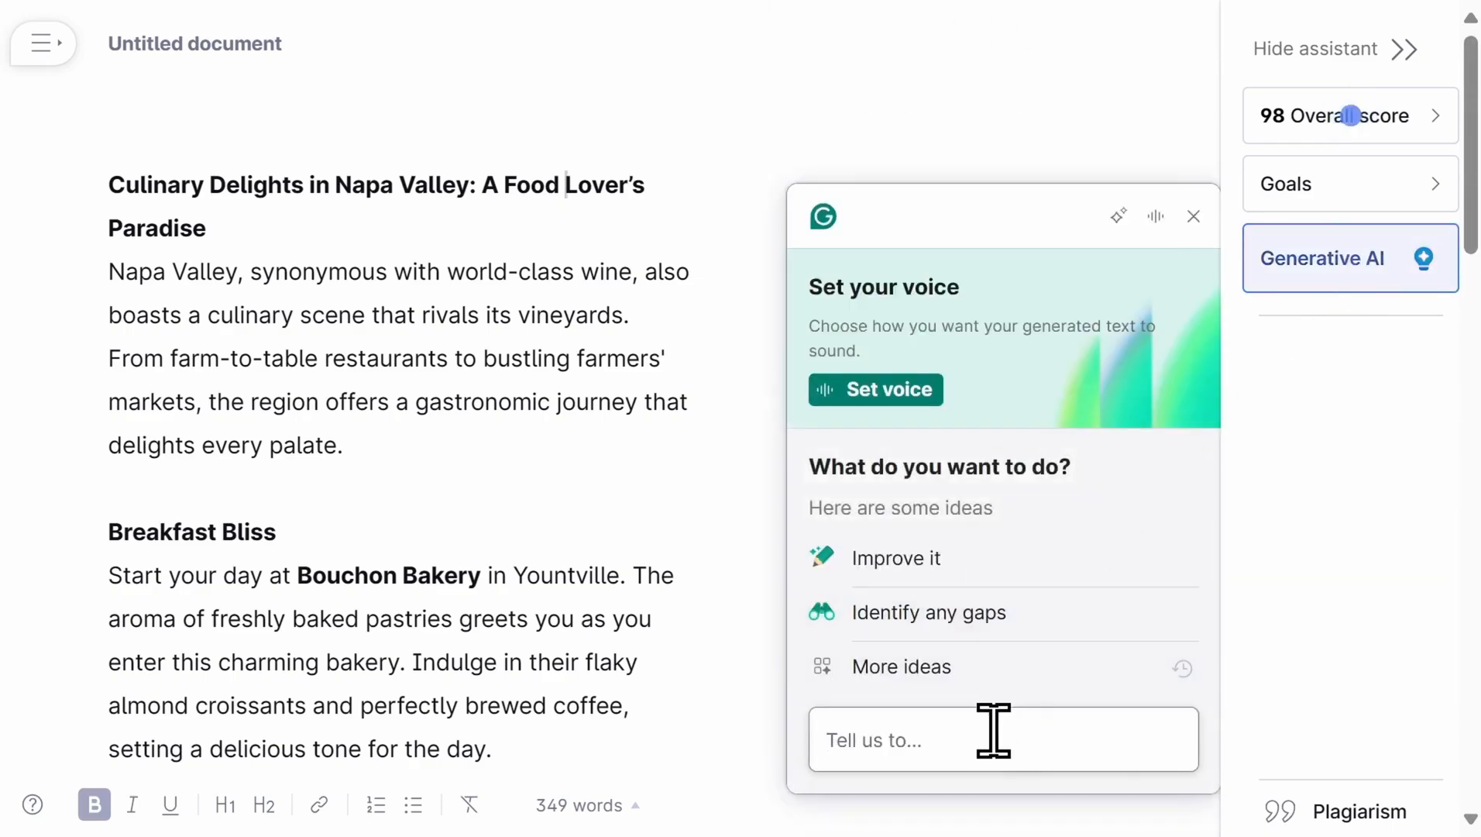
pyautogui.write('make it sound more fun and whimsical')
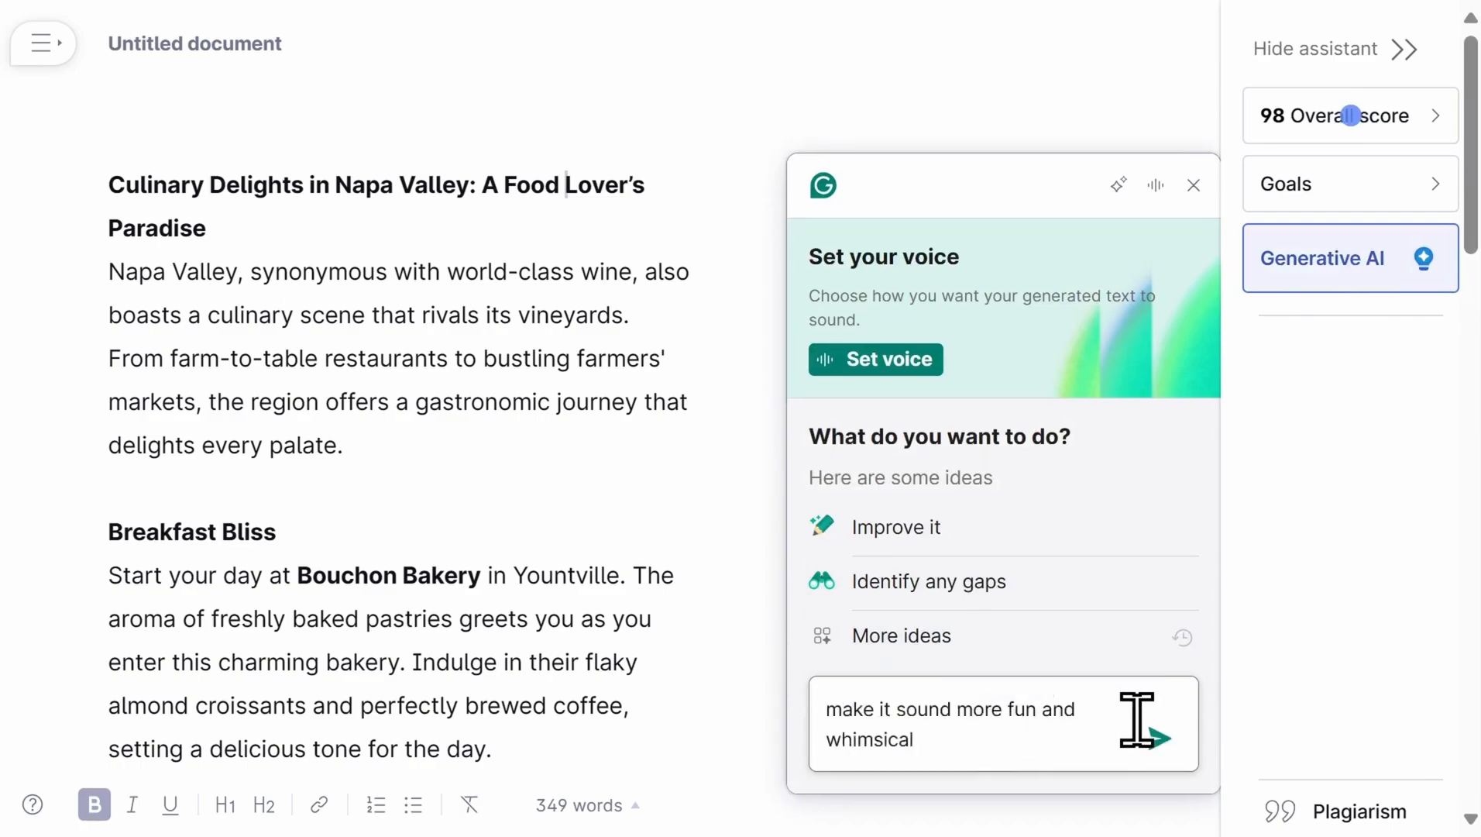
pyautogui.click(1159, 739)
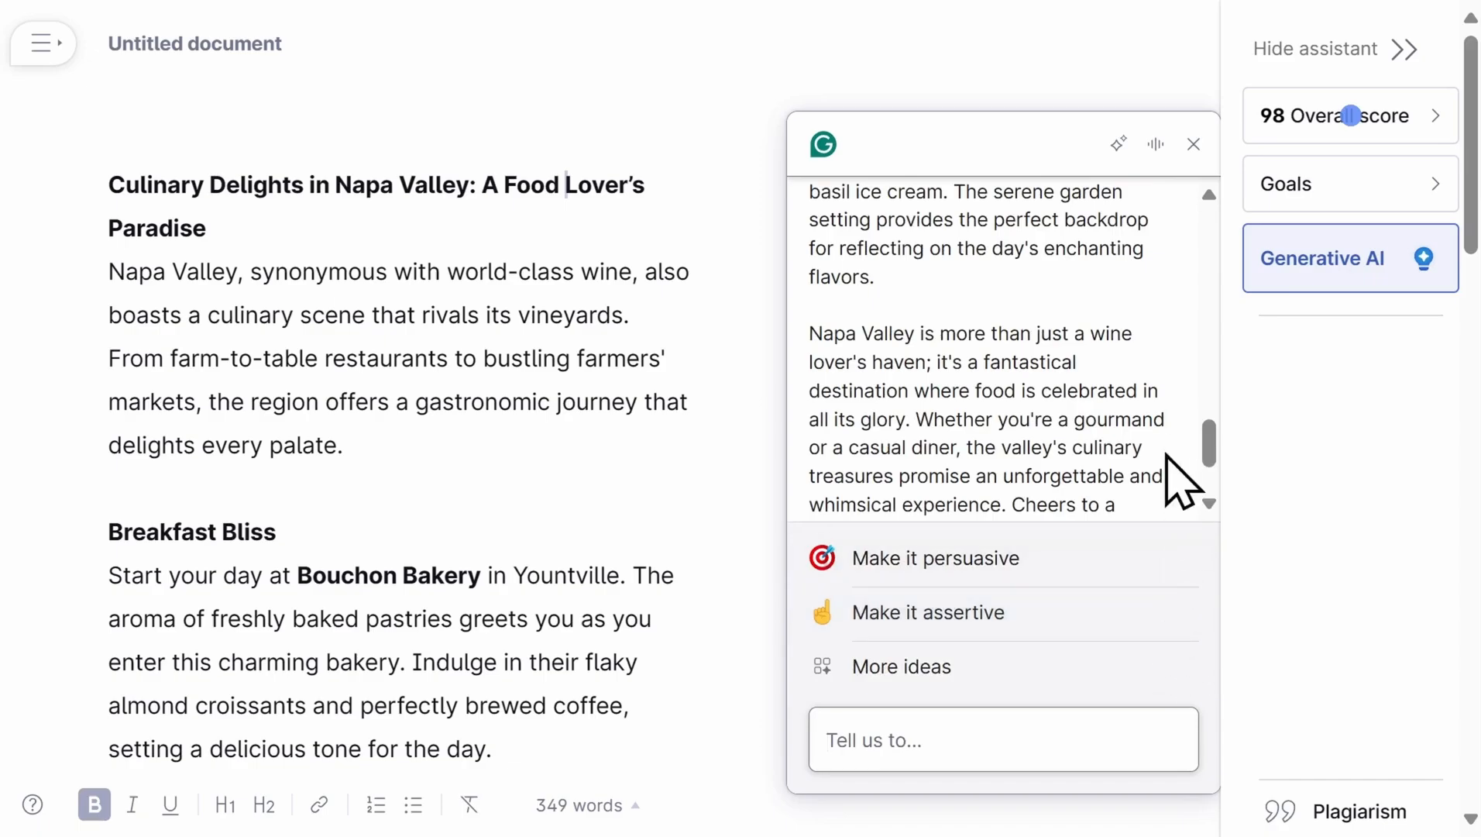
pyautogui.scroll(-4, 1183, 463)
pyautogui.click(844, 492)
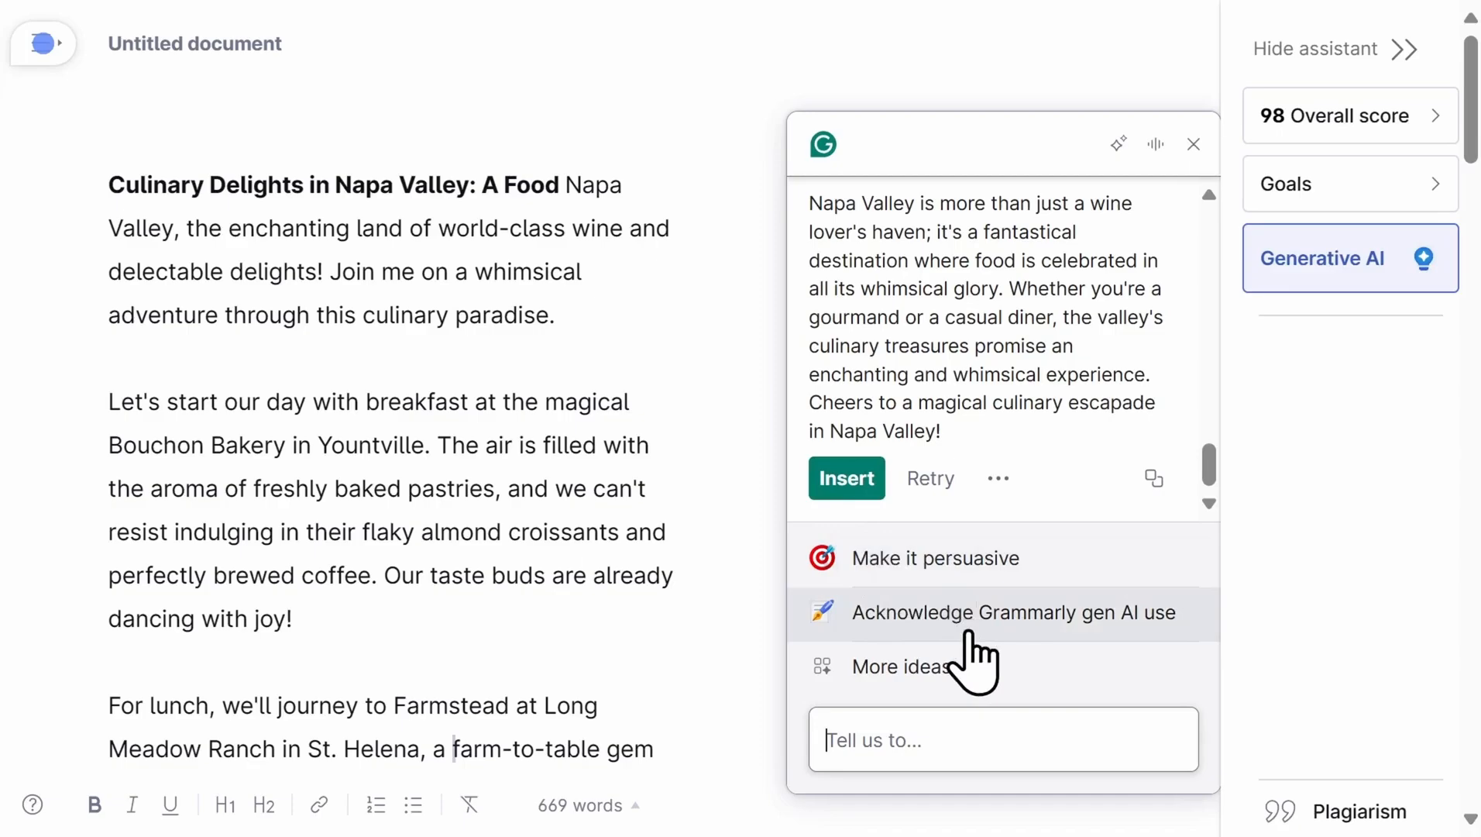
pyautogui.click(1193, 144)
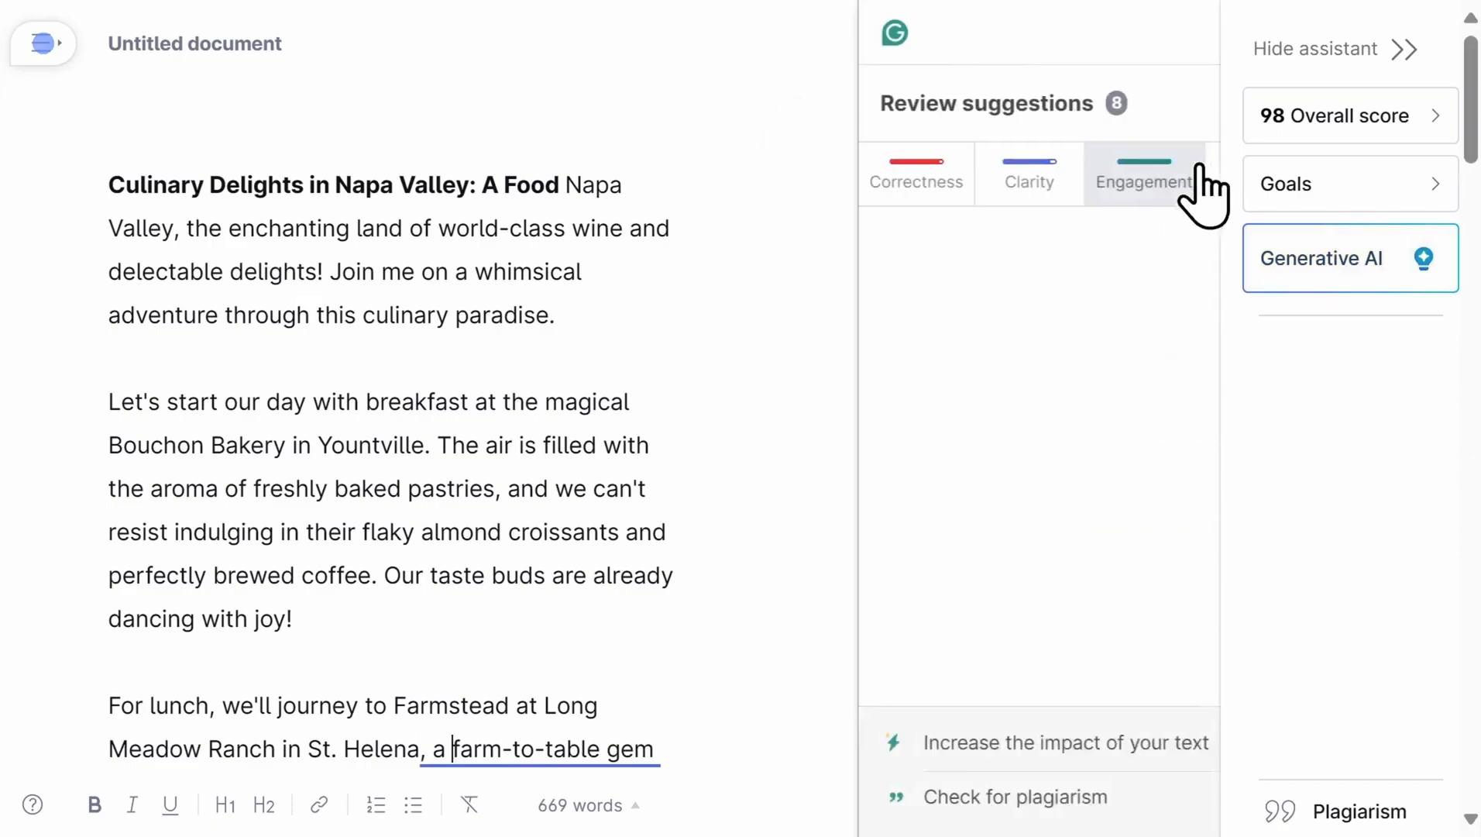
# Run the plagiarism check on the article and look through the overall score's performance report.
pyautogui.click(1357, 811)
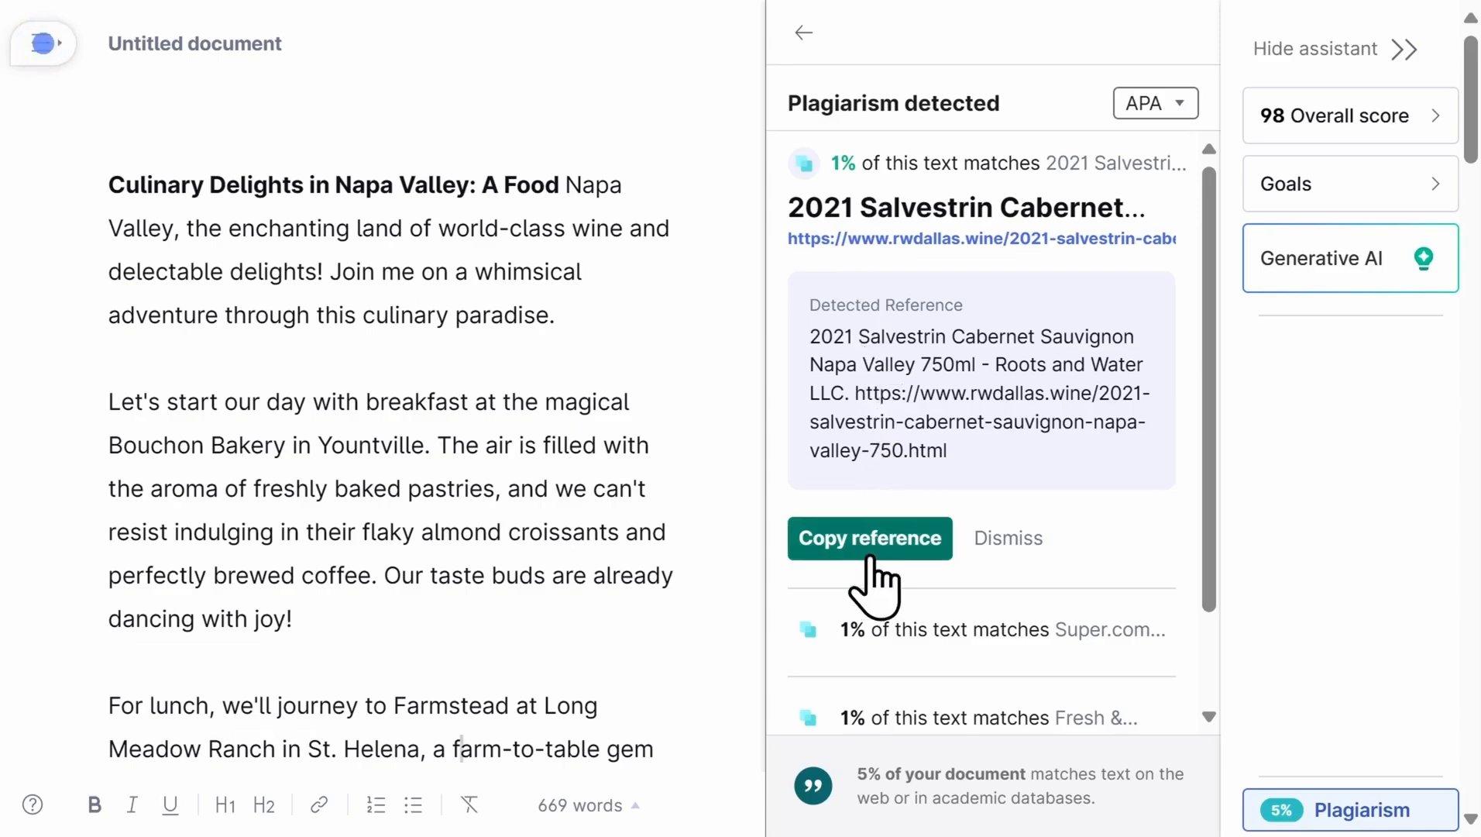
pyautogui.click(1328, 116)
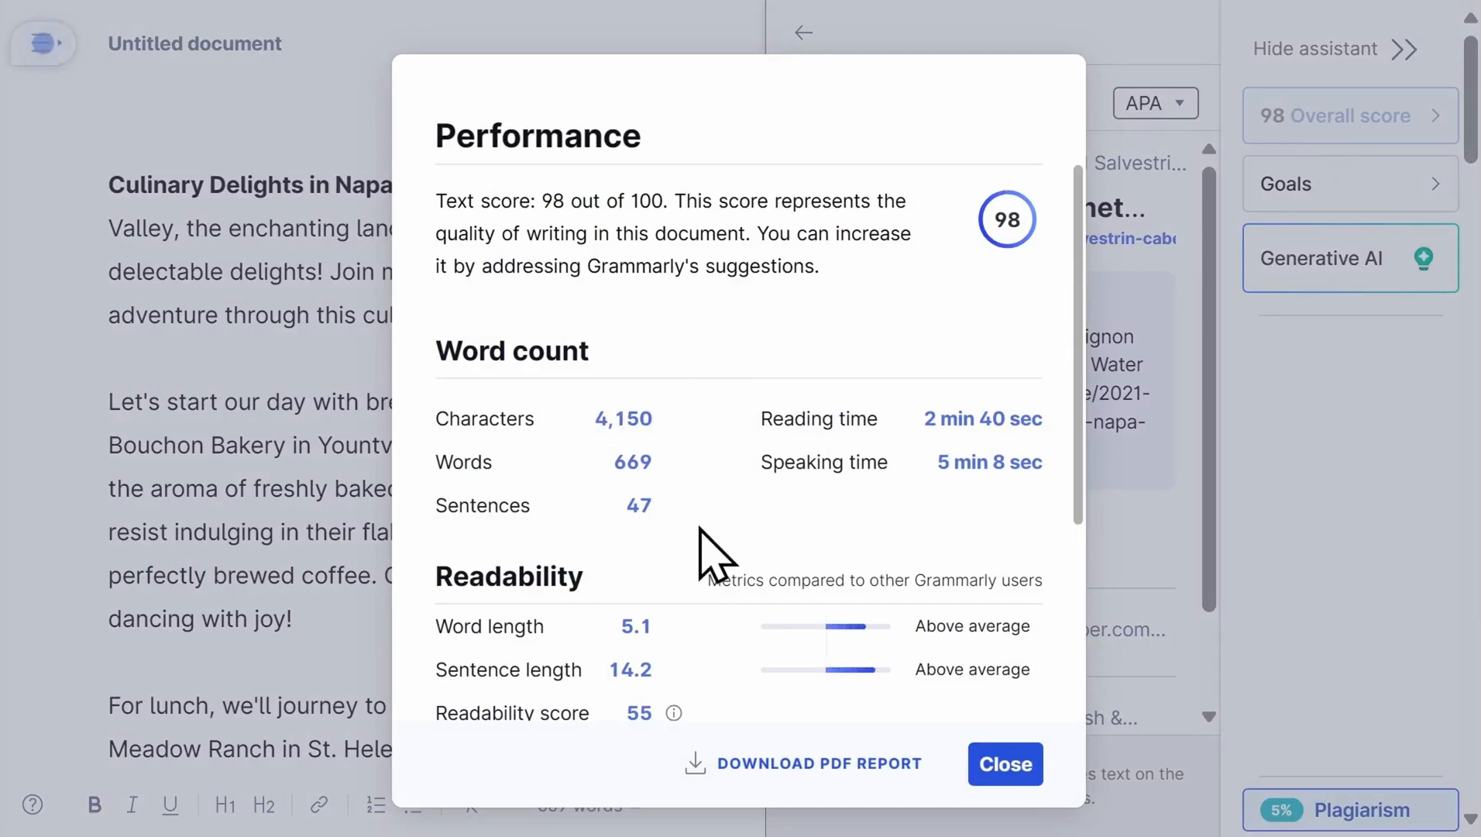
pyautogui.scroll(-4, 700, 529)
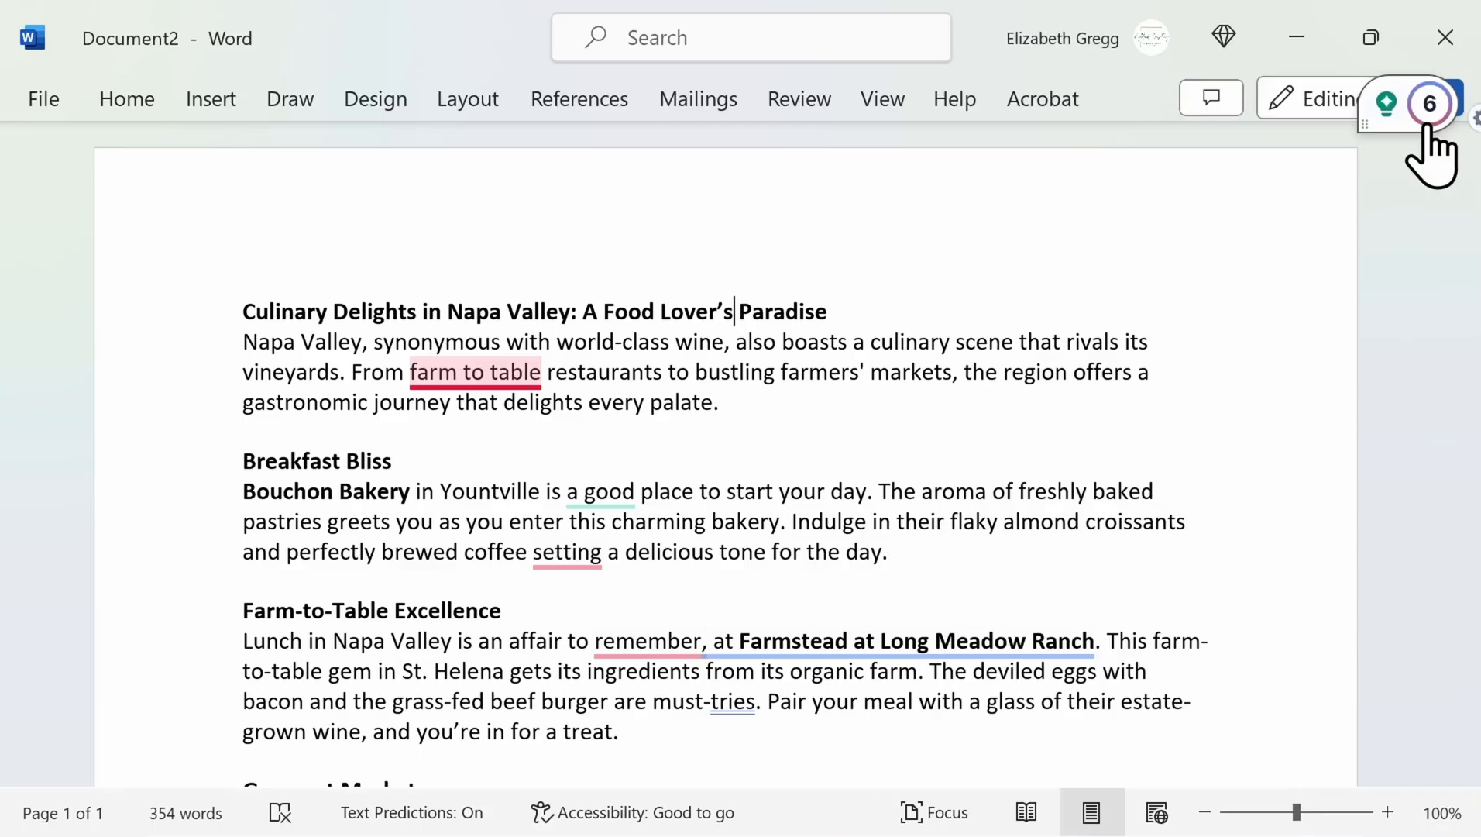
# In the Word version of the article, accept Grammarly's "farm-to-table" hyphenation and replace "a good" with "an excellent".
pyautogui.moveTo(504, 374)
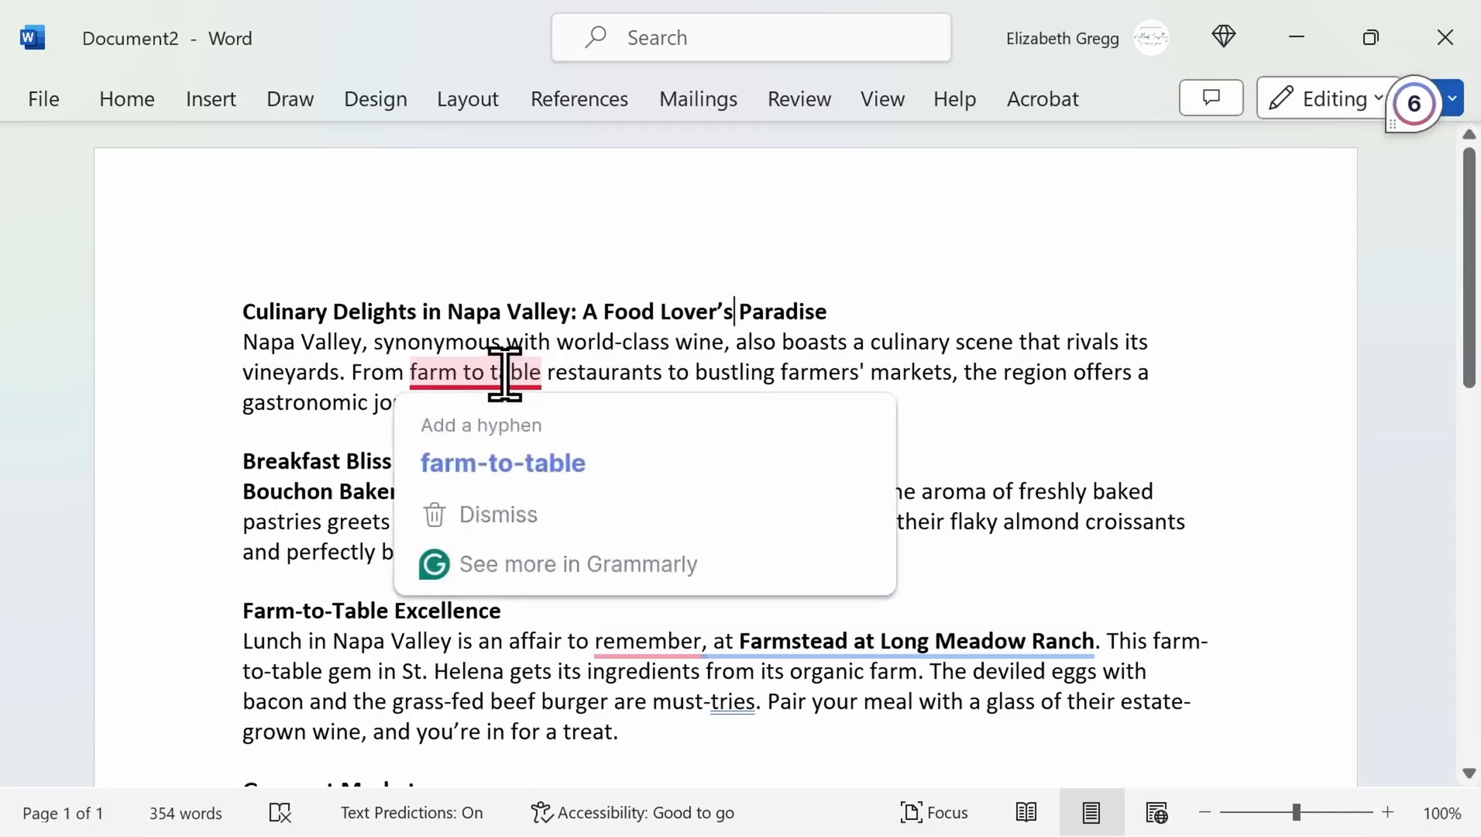
pyautogui.click(520, 457)
pyautogui.moveTo(591, 494)
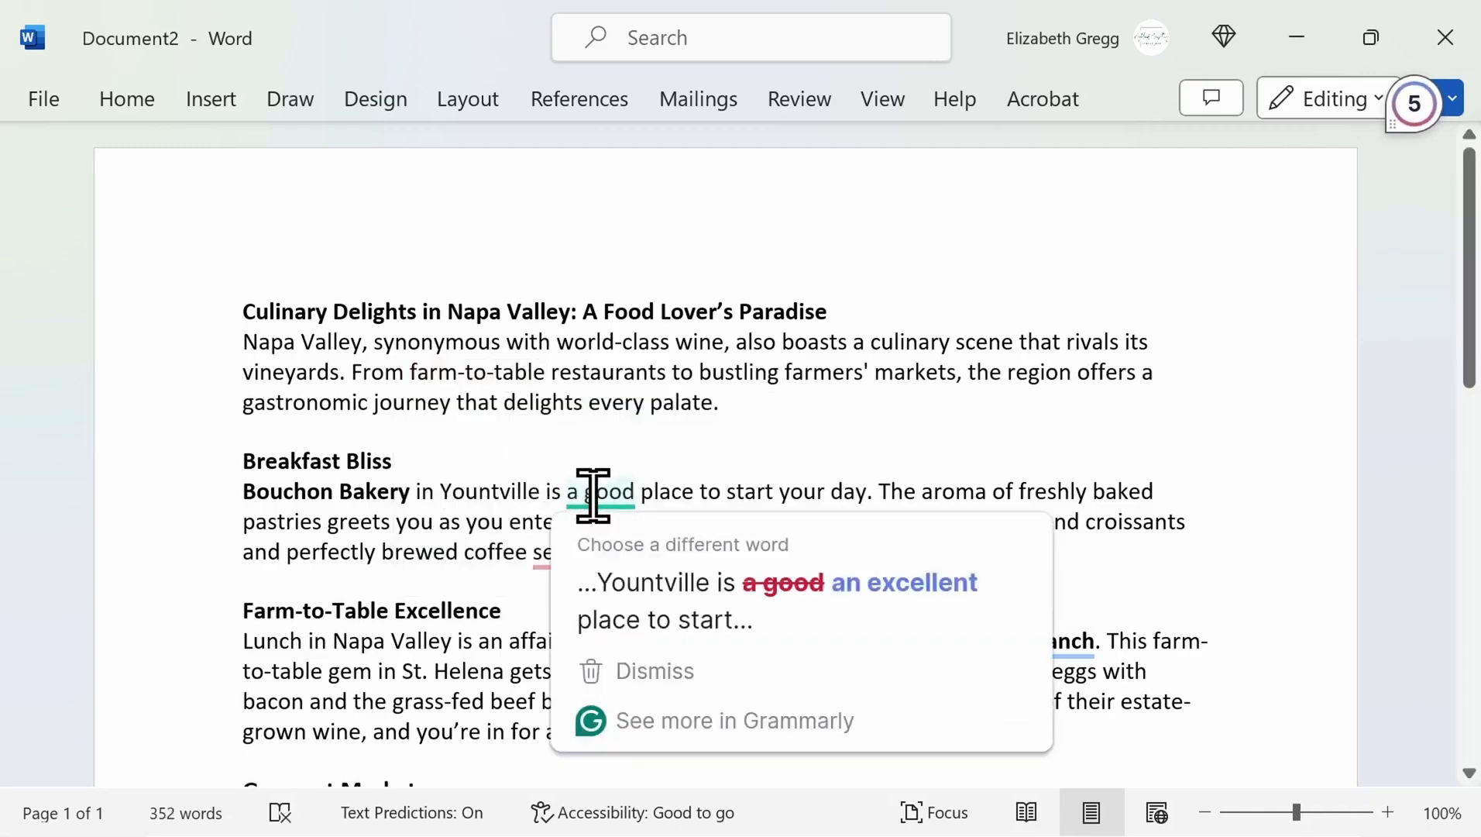
pyautogui.click(595, 494)
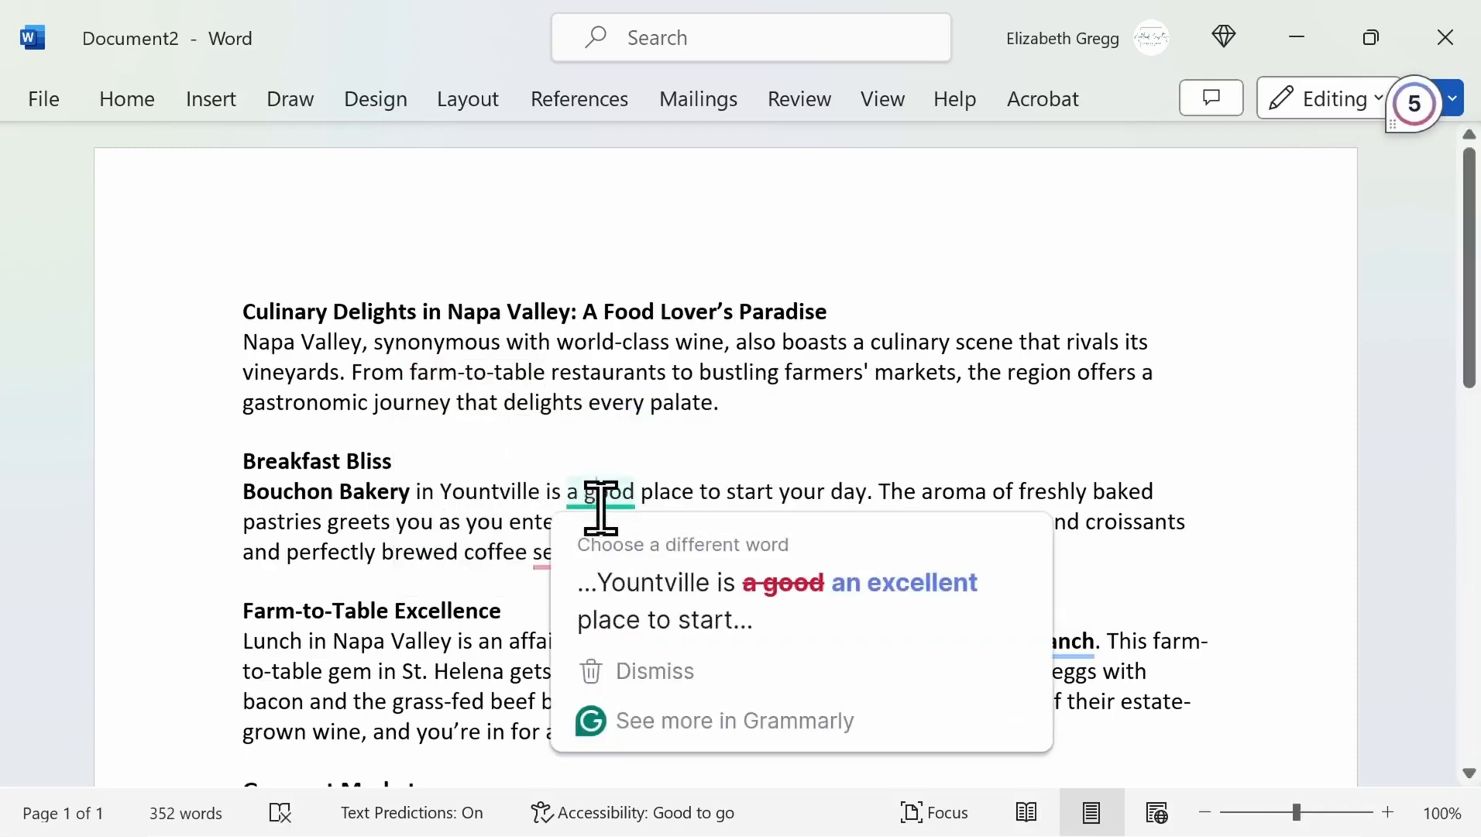
pyautogui.click(649, 592)
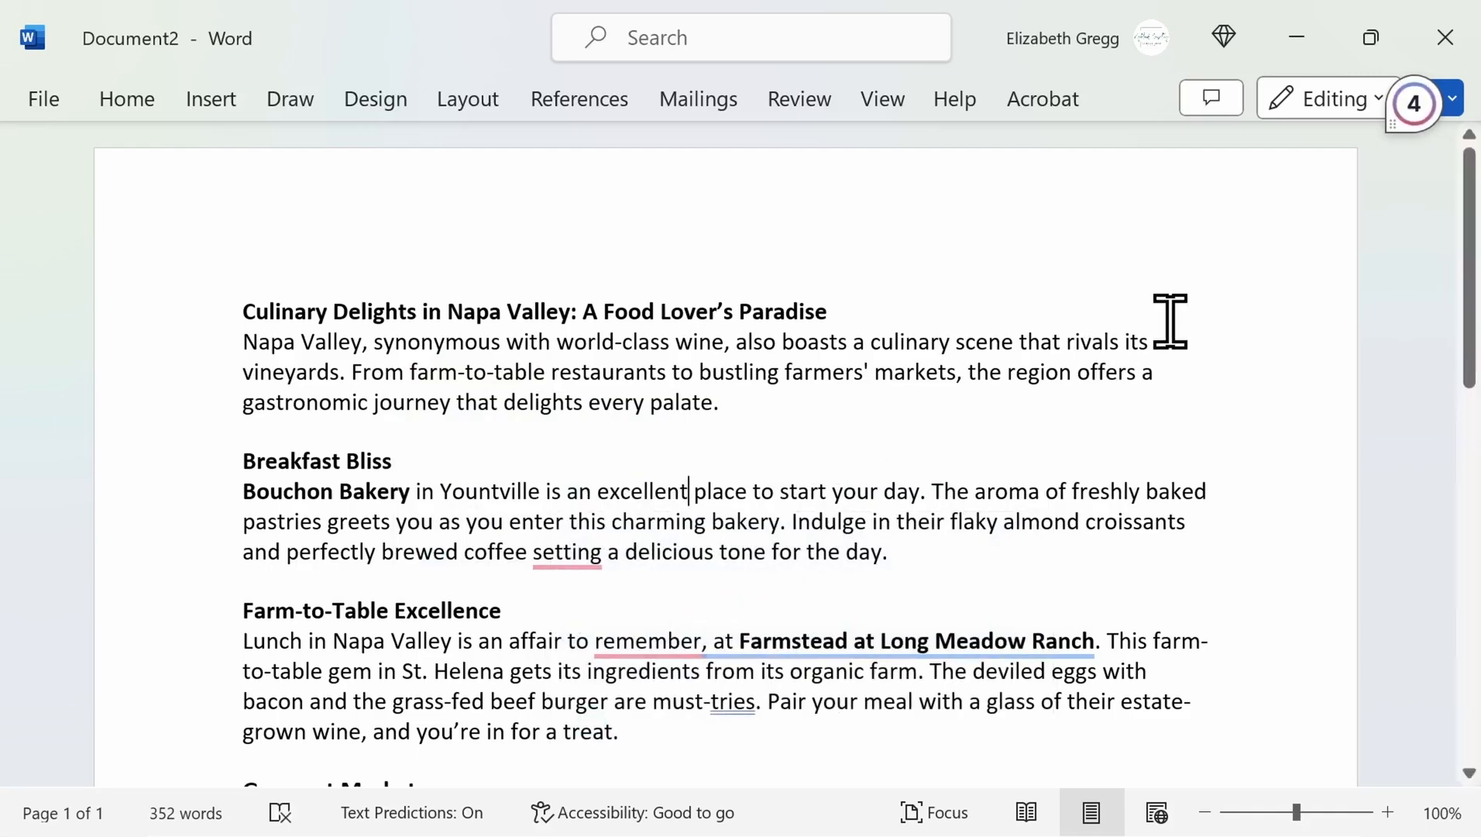
# Review the list of remaining Grammarly suggestions for the Word document, close it, and open the generative AI assistant.
pyautogui.click(1415, 105)
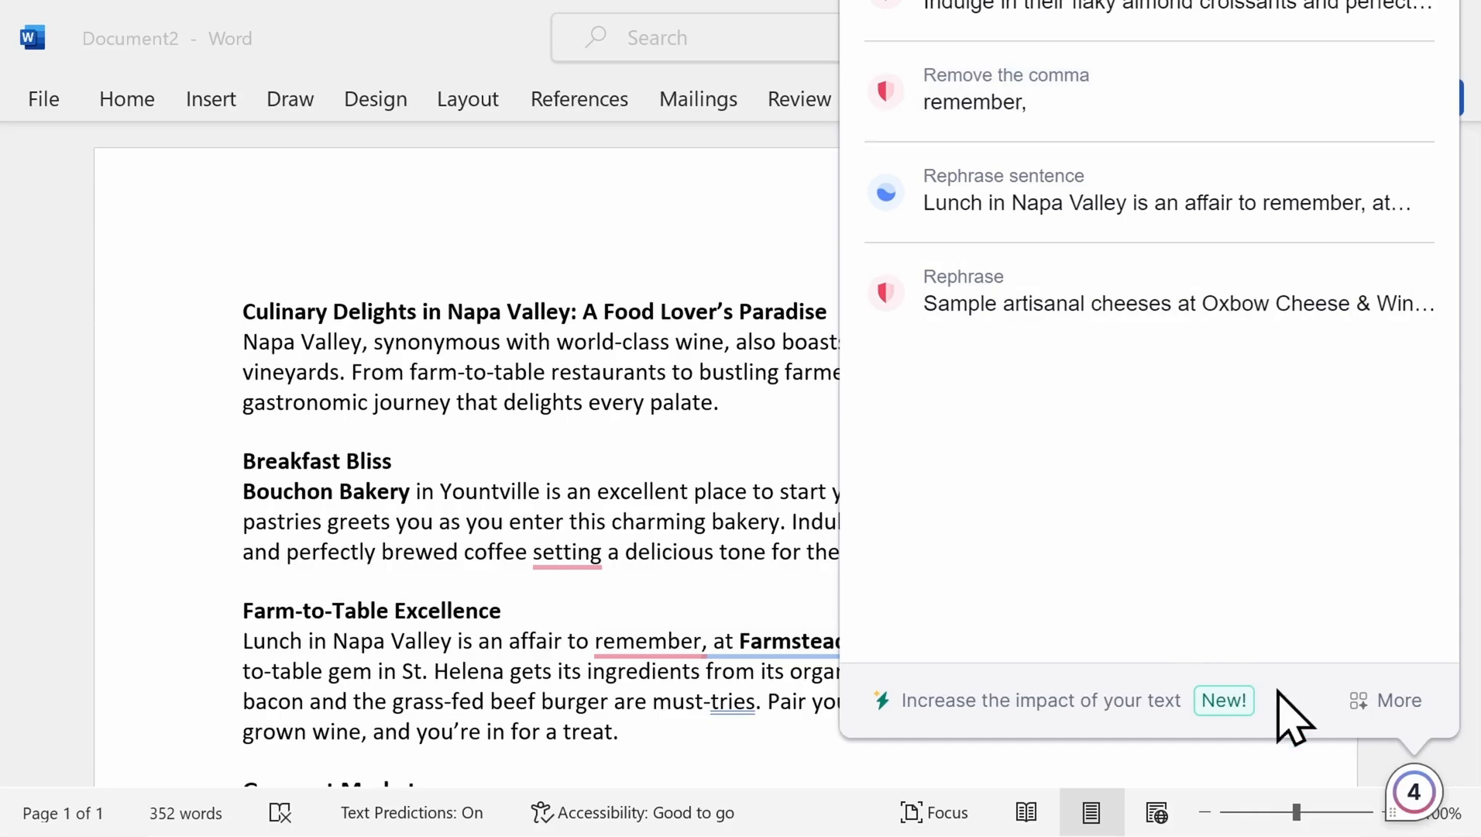
pyautogui.click(1416, 798)
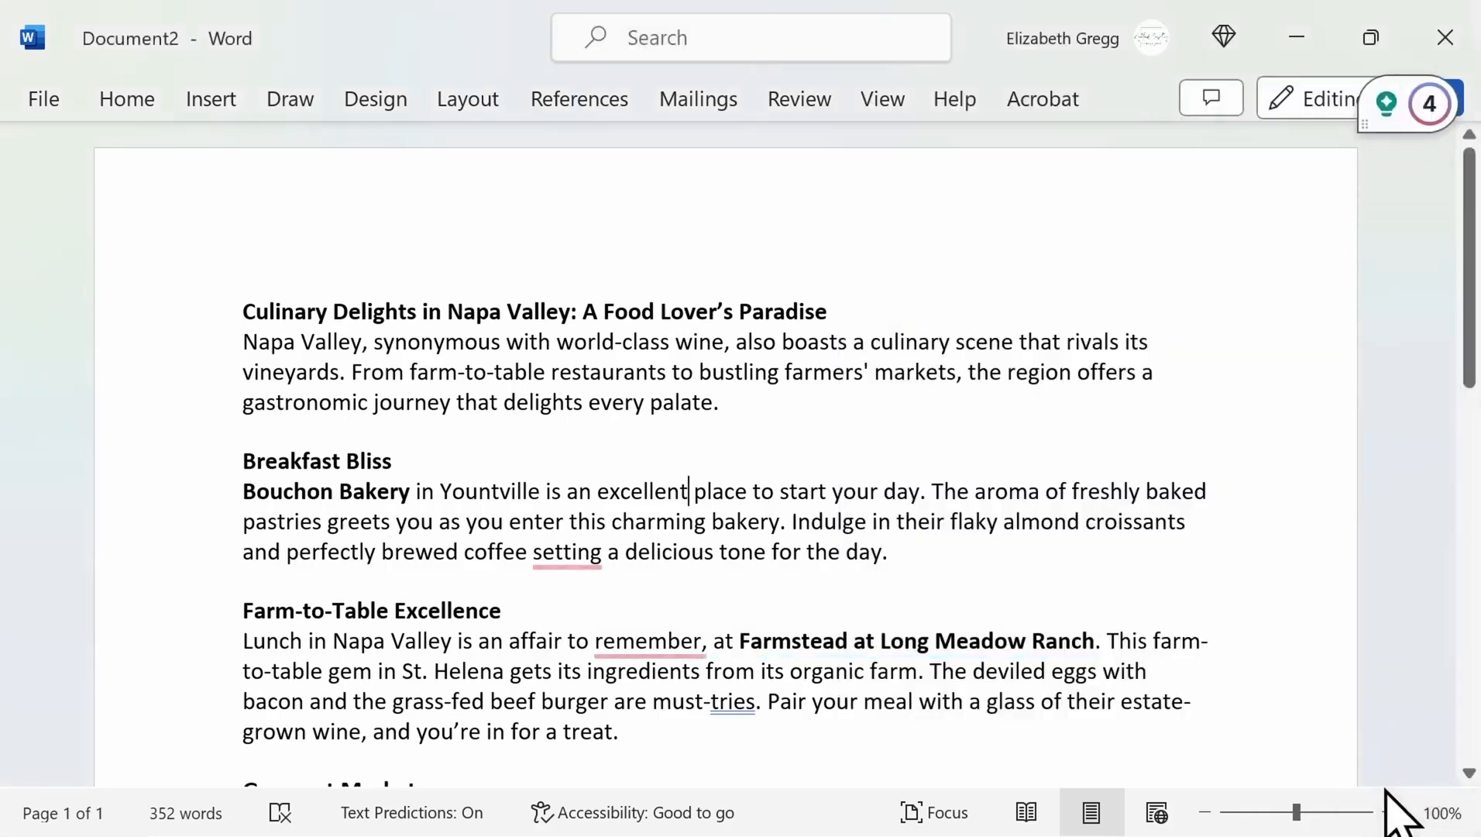
pyautogui.click(1387, 113)
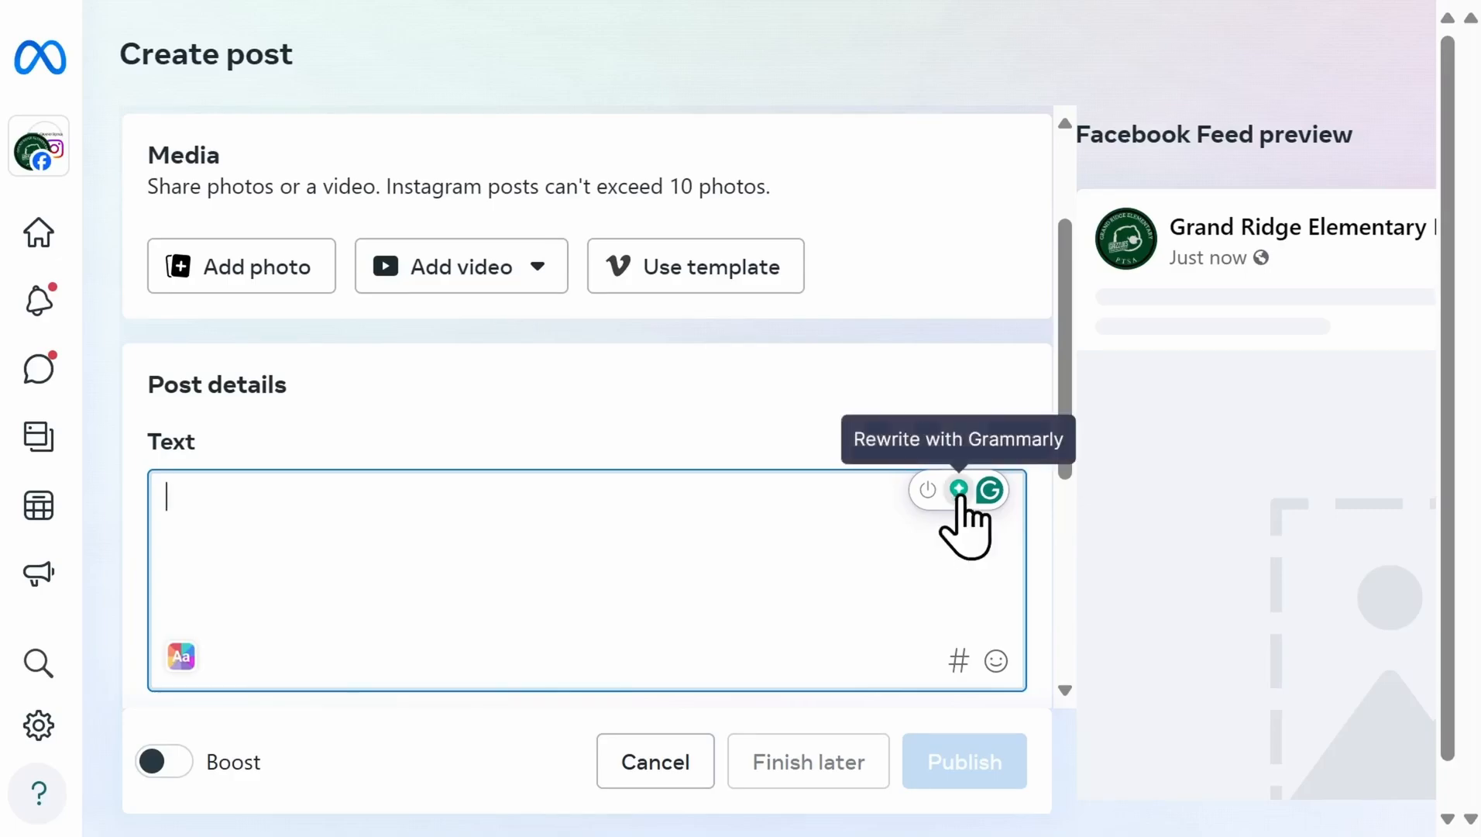
# Generate a social media ad for Summerfest: free family event, June 12th 6-8pm at Grand Ridge Elementary School, with food trucks, popcorn, cotton candy, bounce houses, face painting.
pyautogui.click(959, 491)
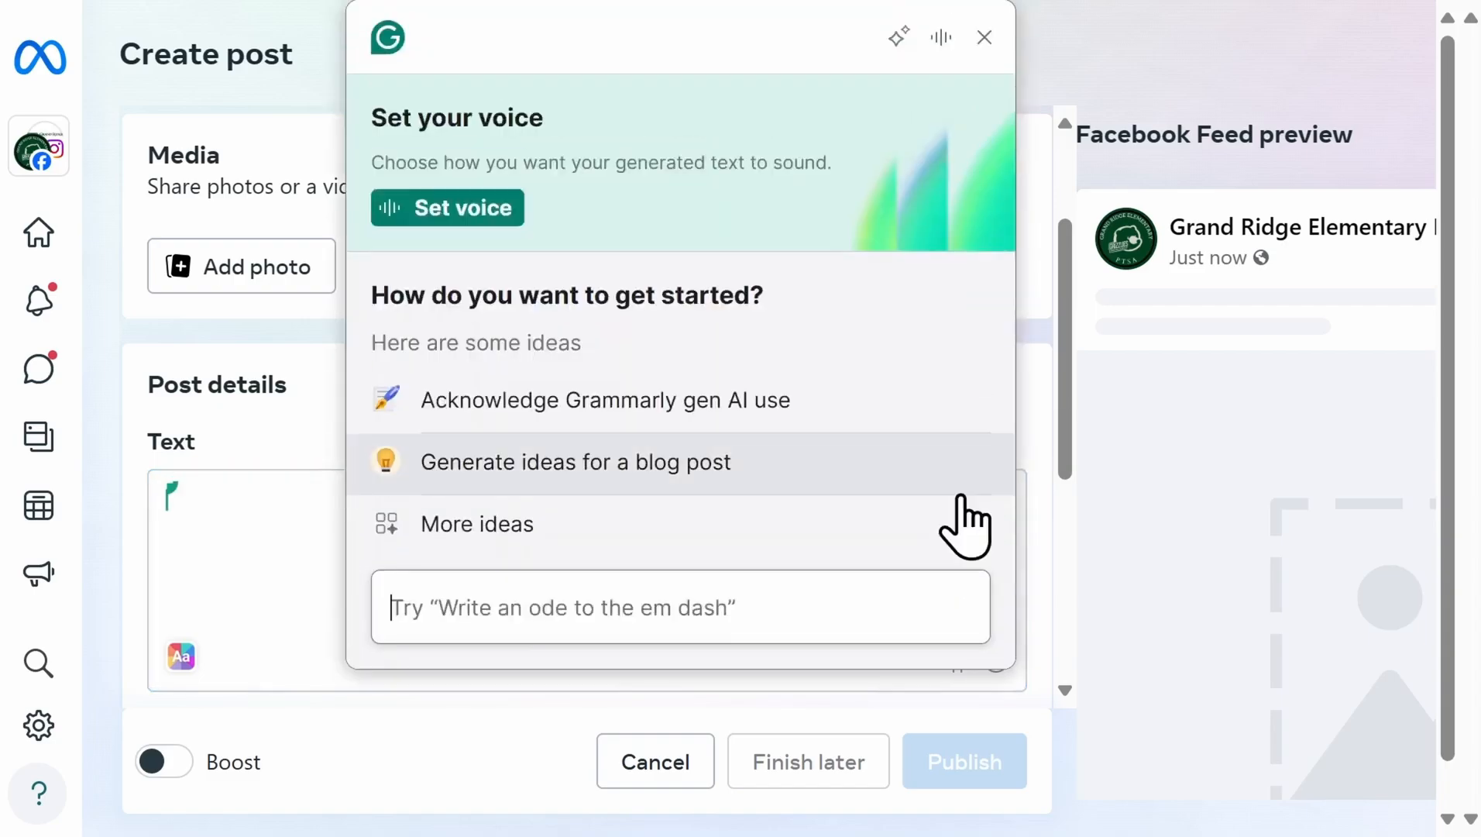
pyautogui.write('Create a social media ad for an event. The event is Summerfest. A free family event will take place on June 12th from 6-8pm at Grand Ridge Elementary School. It will have food trucks, popcorn, cotton candy, bounce houses, and face painting.')
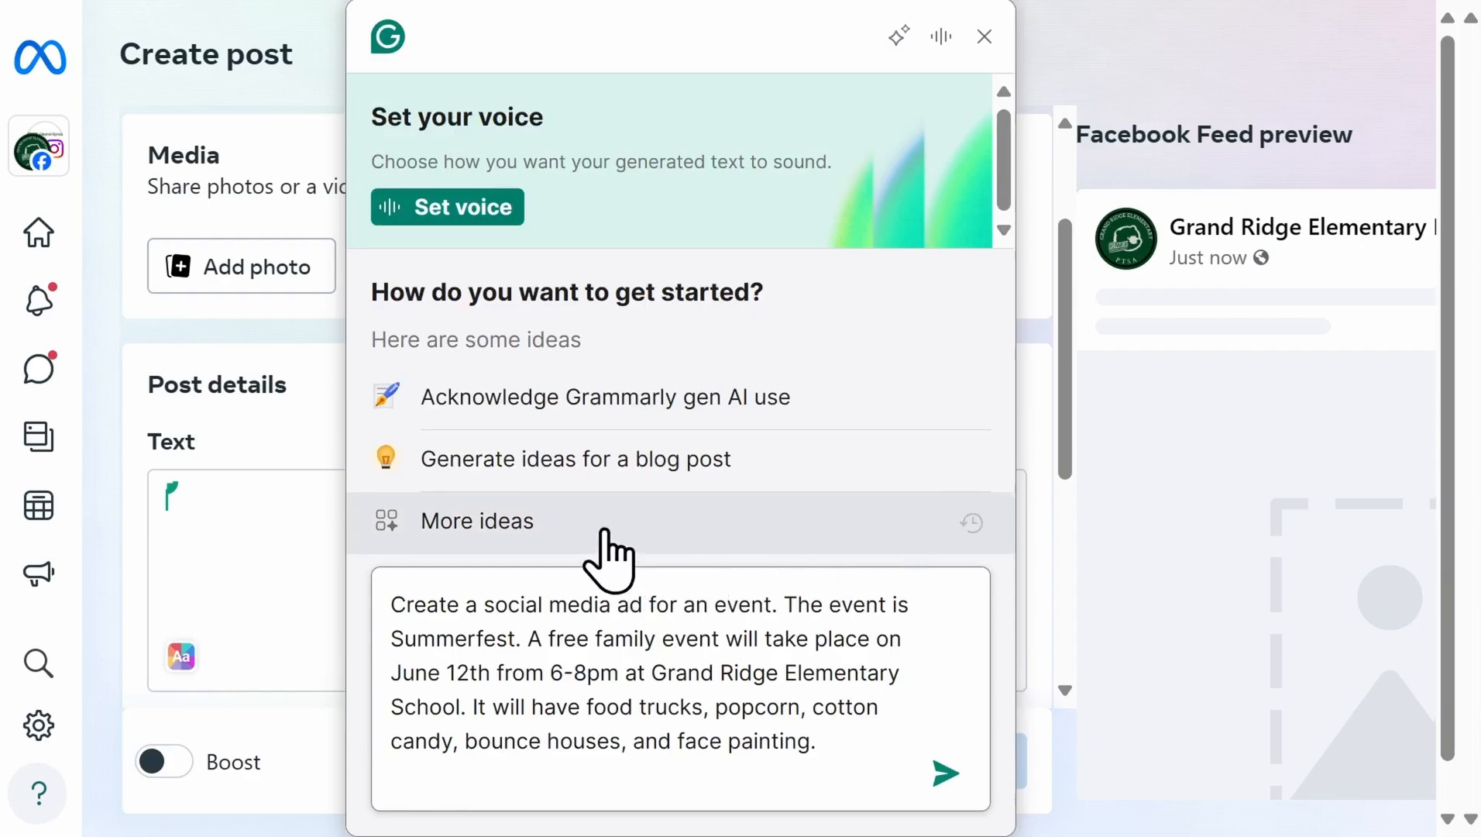
pyautogui.click(946, 773)
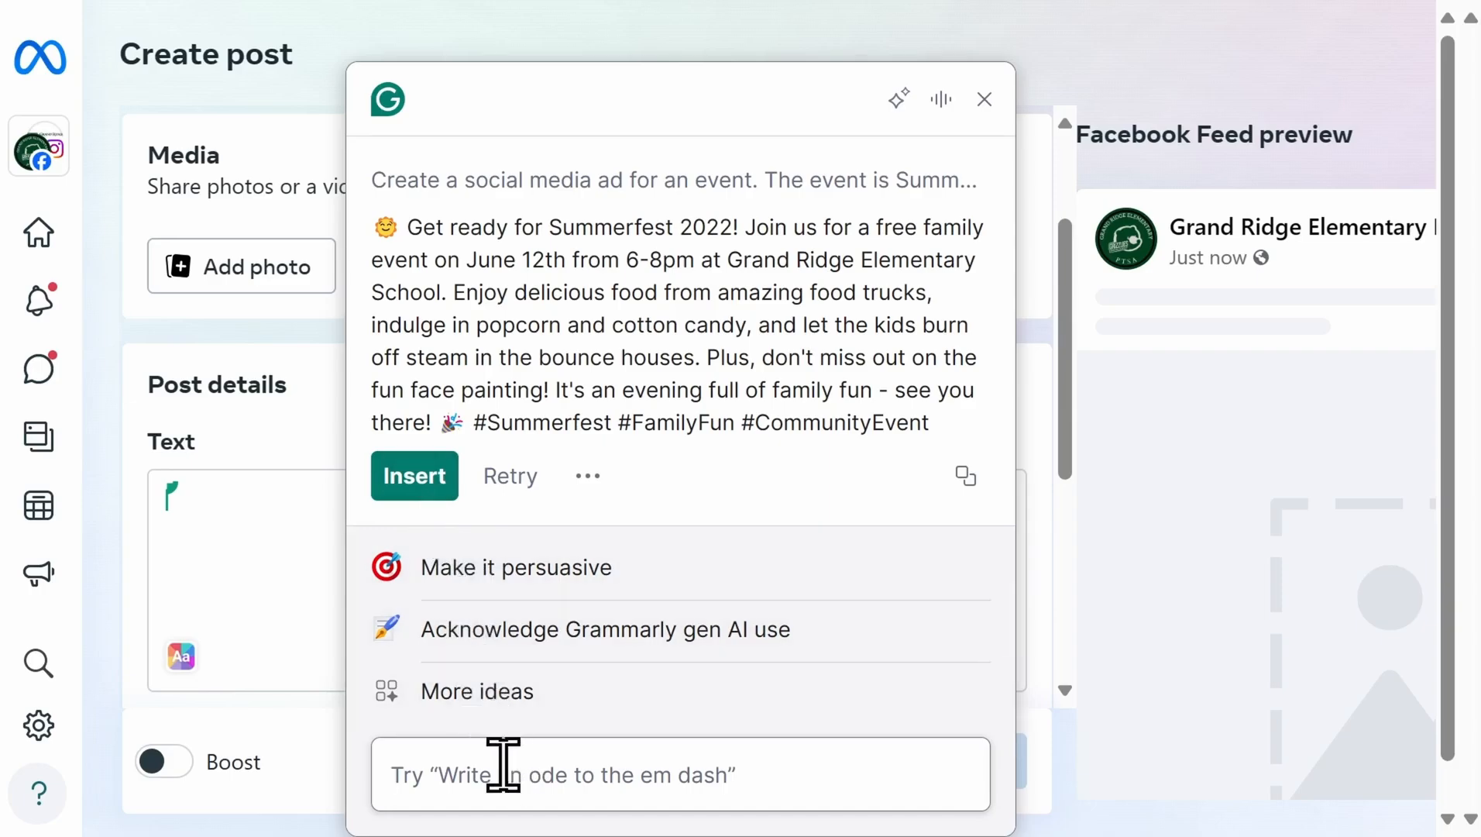
# Generate three social media posts for the free Summerfest family event on June 12th and browse the assistant's other rewrite and tone ideas.
pyautogui.write('Create three social media posts for an event. The event is Summerfest. A free family event will take place on June 12th from 6-8pm at Grand Ridge Elementary School. It will have food trucks, popcorn, cotton candy, bounce houses, and face painting.')
pyautogui.click(946, 773)
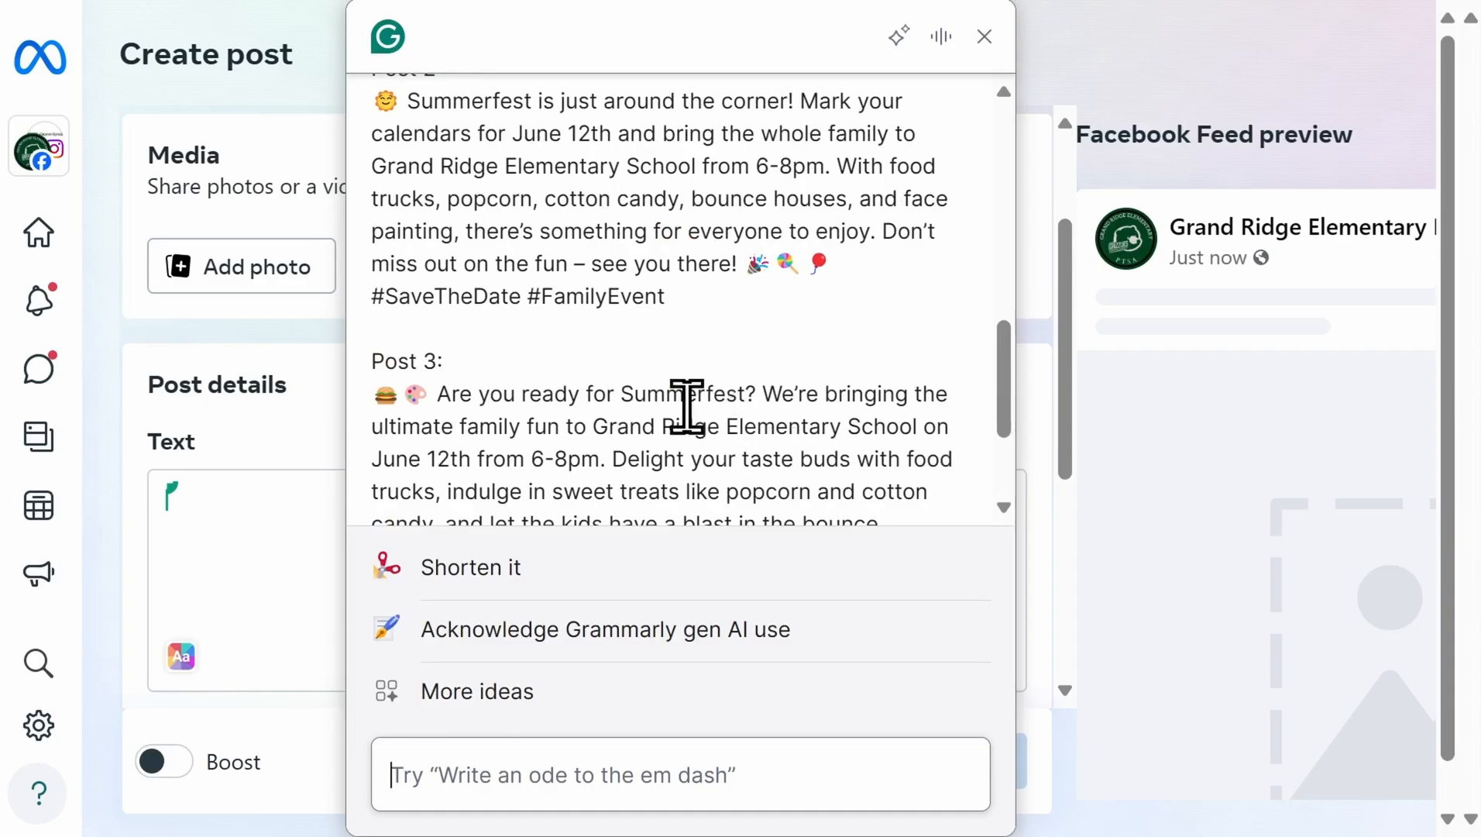
pyautogui.click(556, 701)
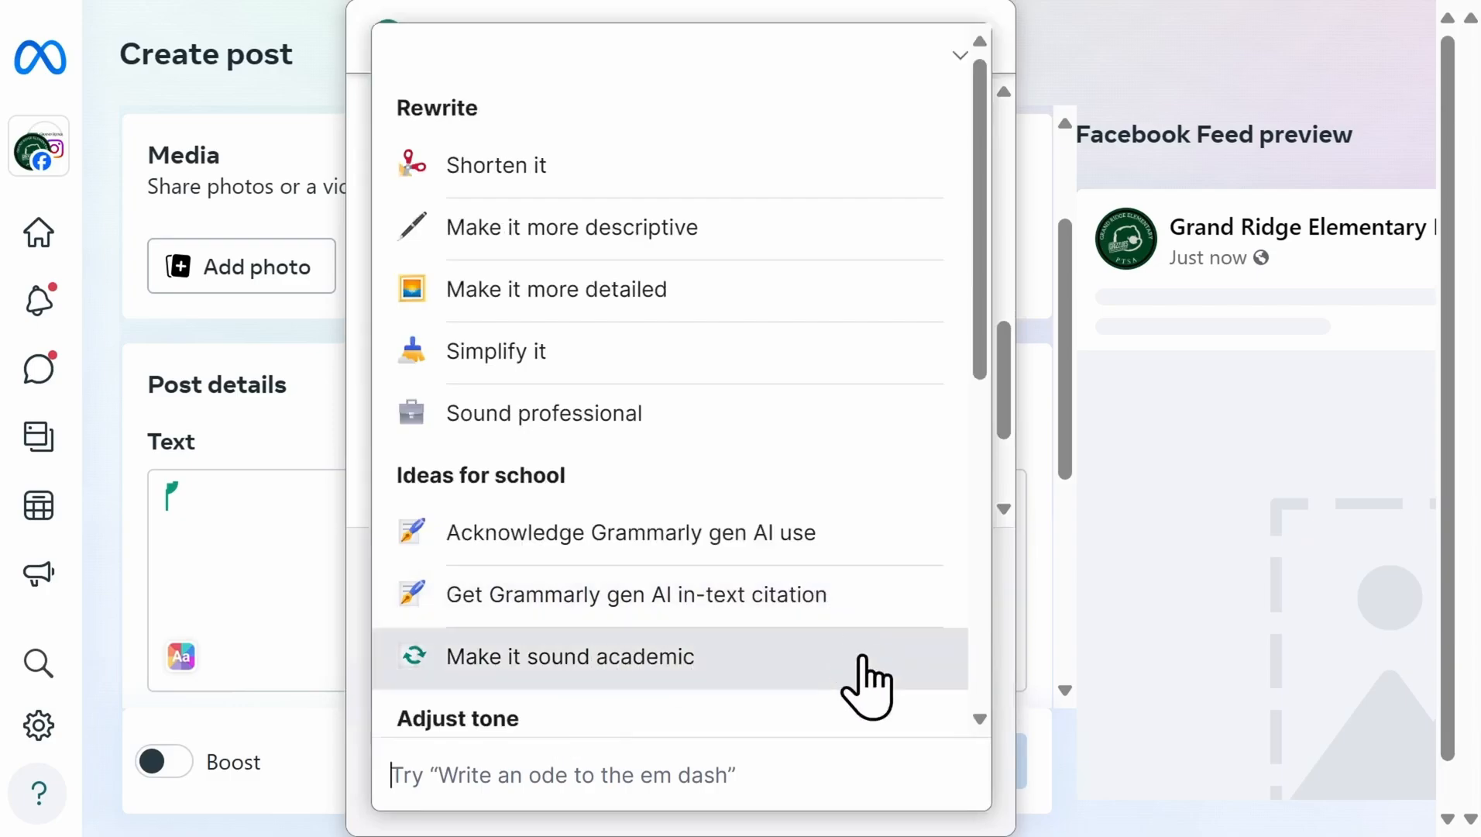
pyautogui.scroll(-7, 867, 682)
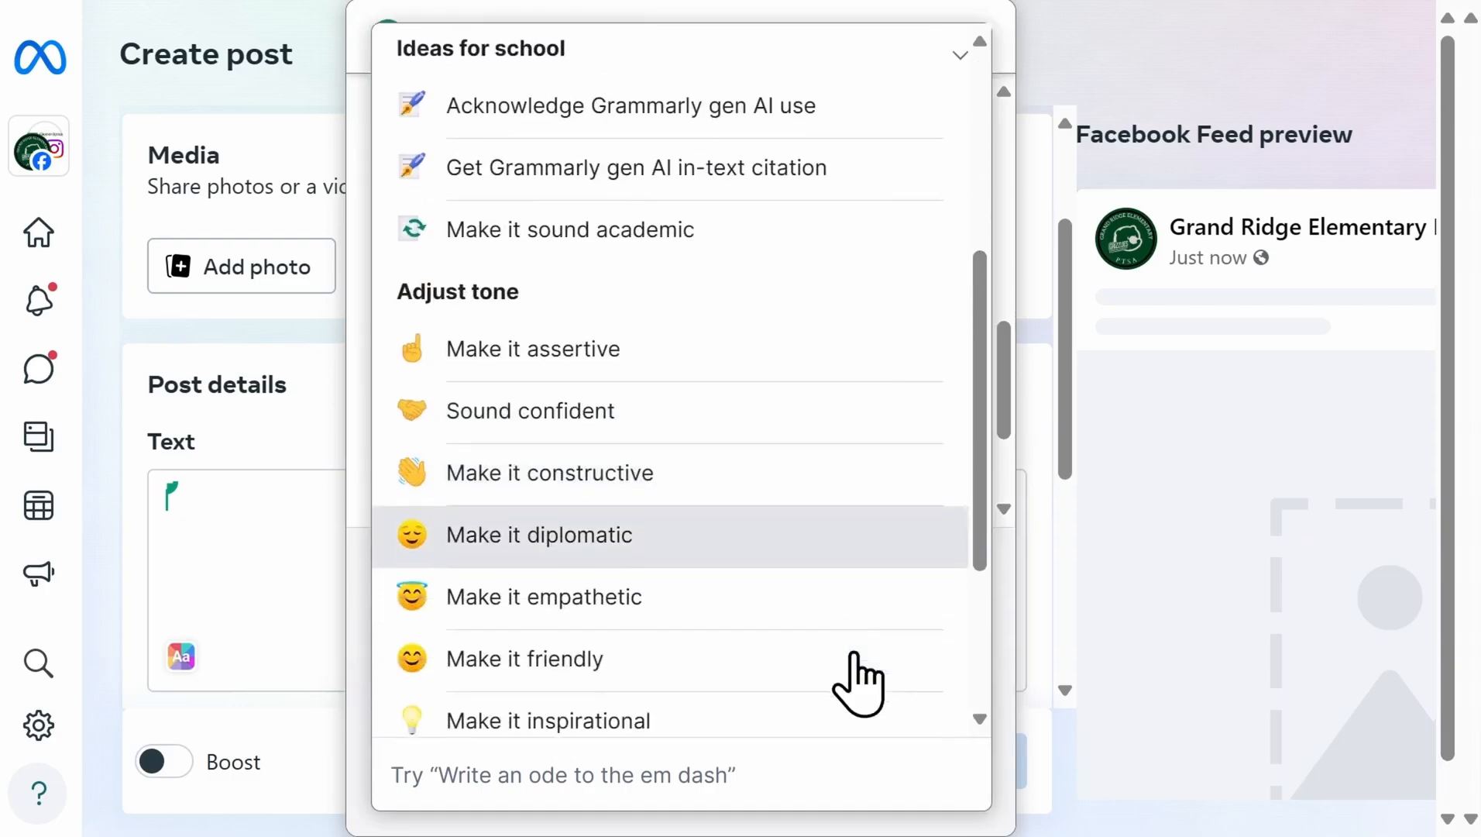
pyautogui.scroll(-3, 856, 674)
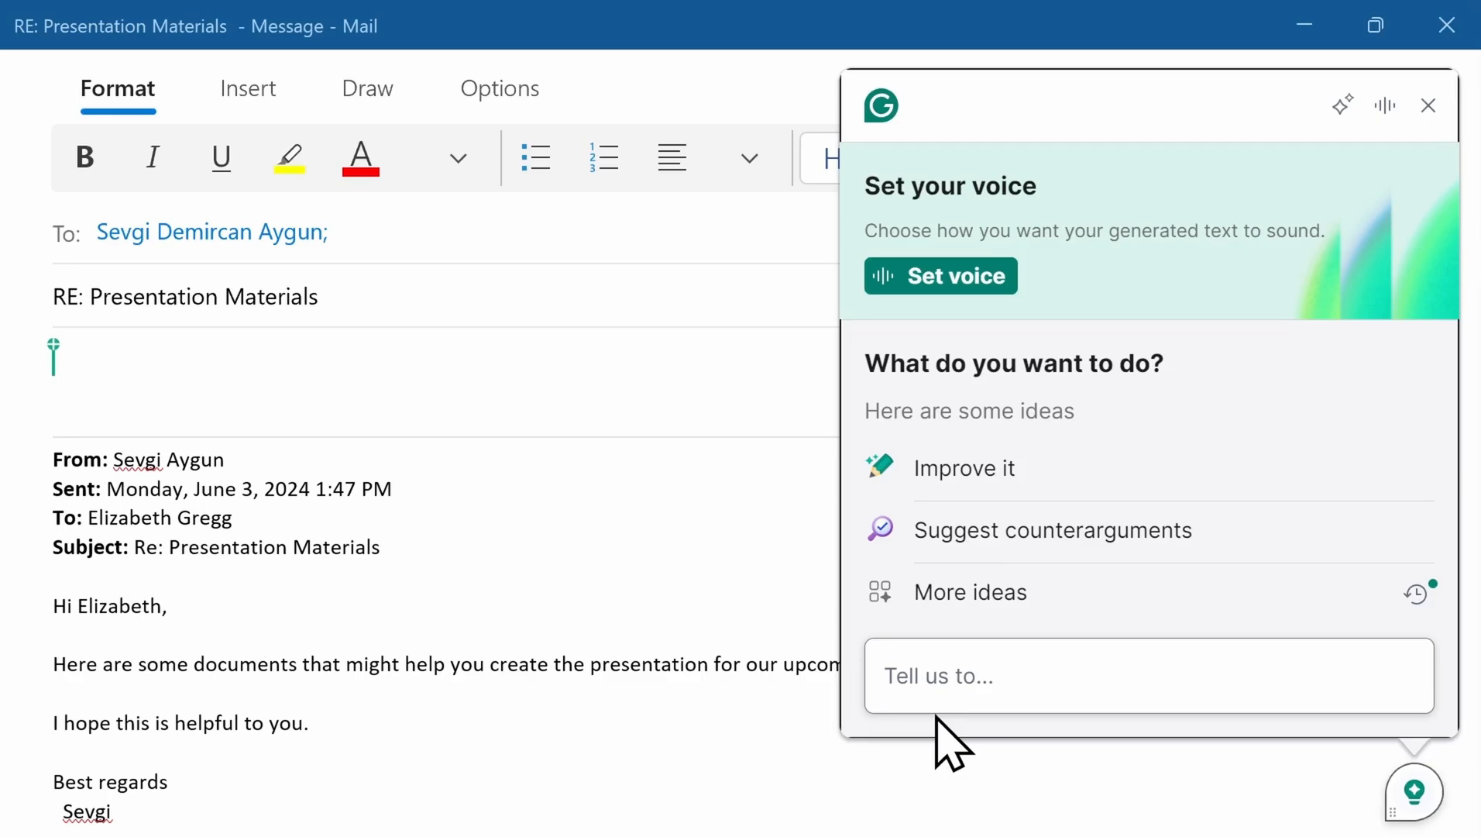
# In the Presentation Materials email reply, generate a response with "Write a thank you note", insert it, and close the assistant.
pyautogui.click(956, 674)
pyautogui.write('Write a thank you note')
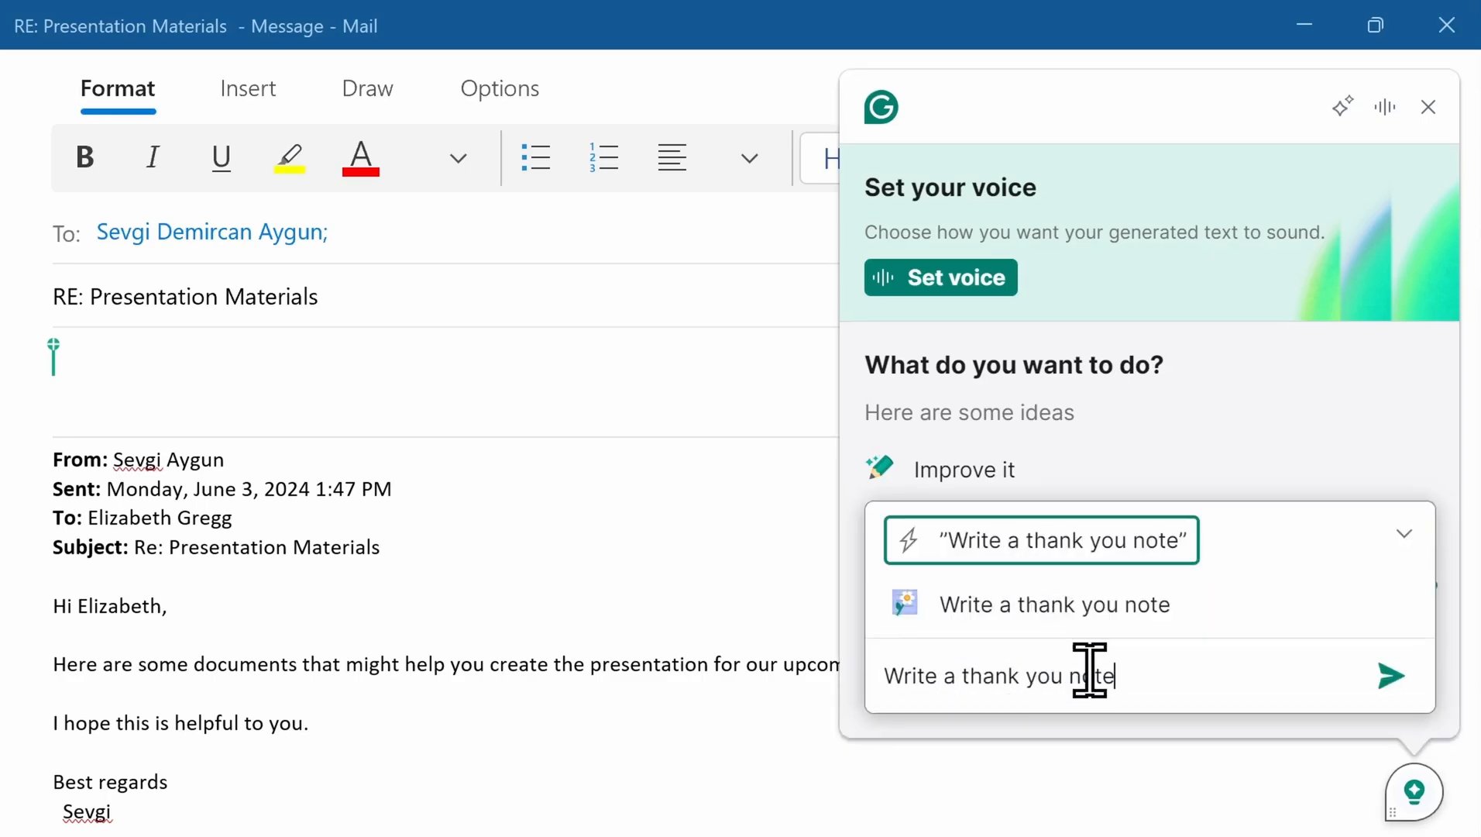
pyautogui.click(1380, 678)
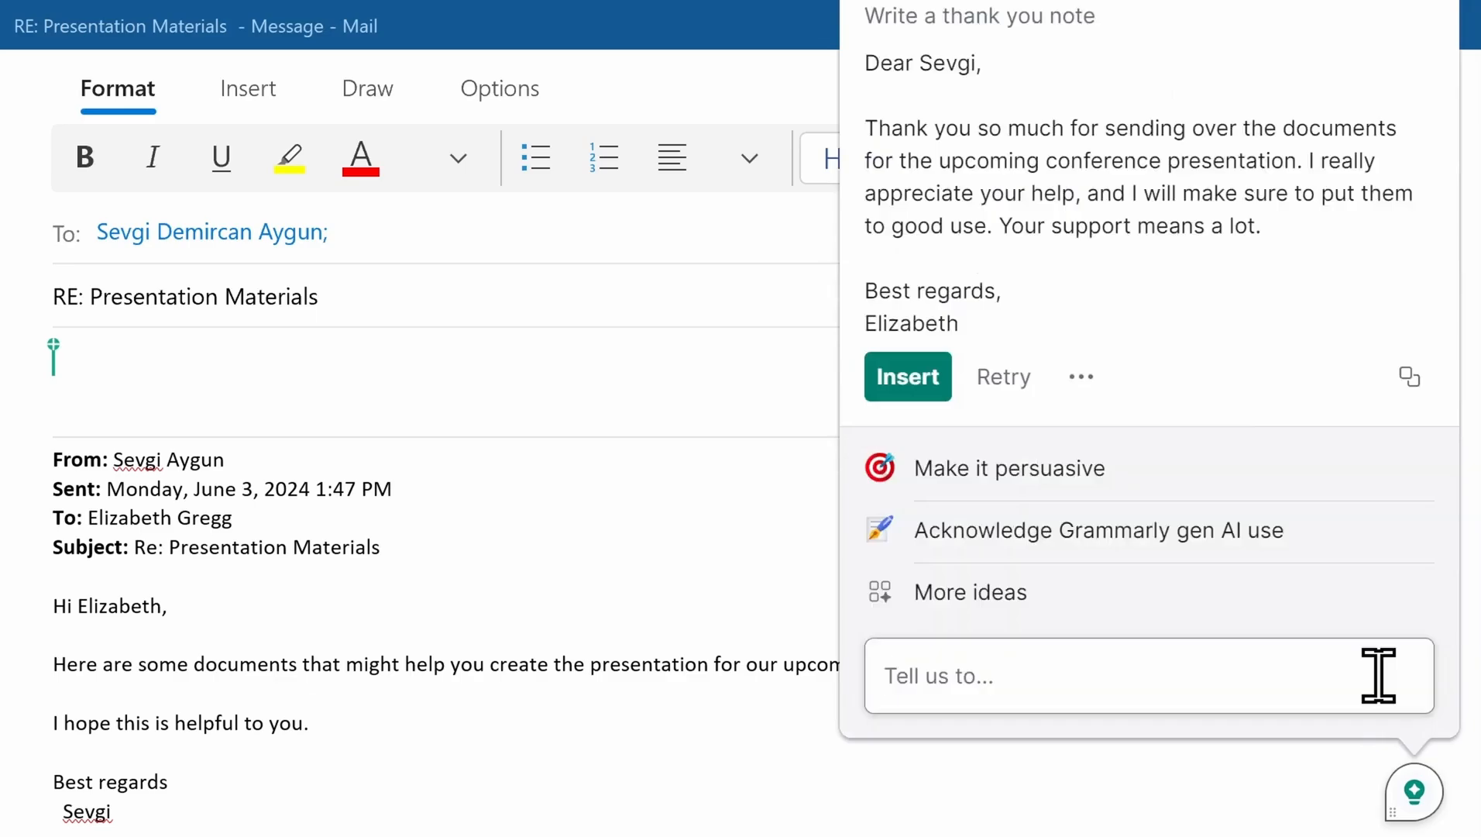
pyautogui.click(871, 391)
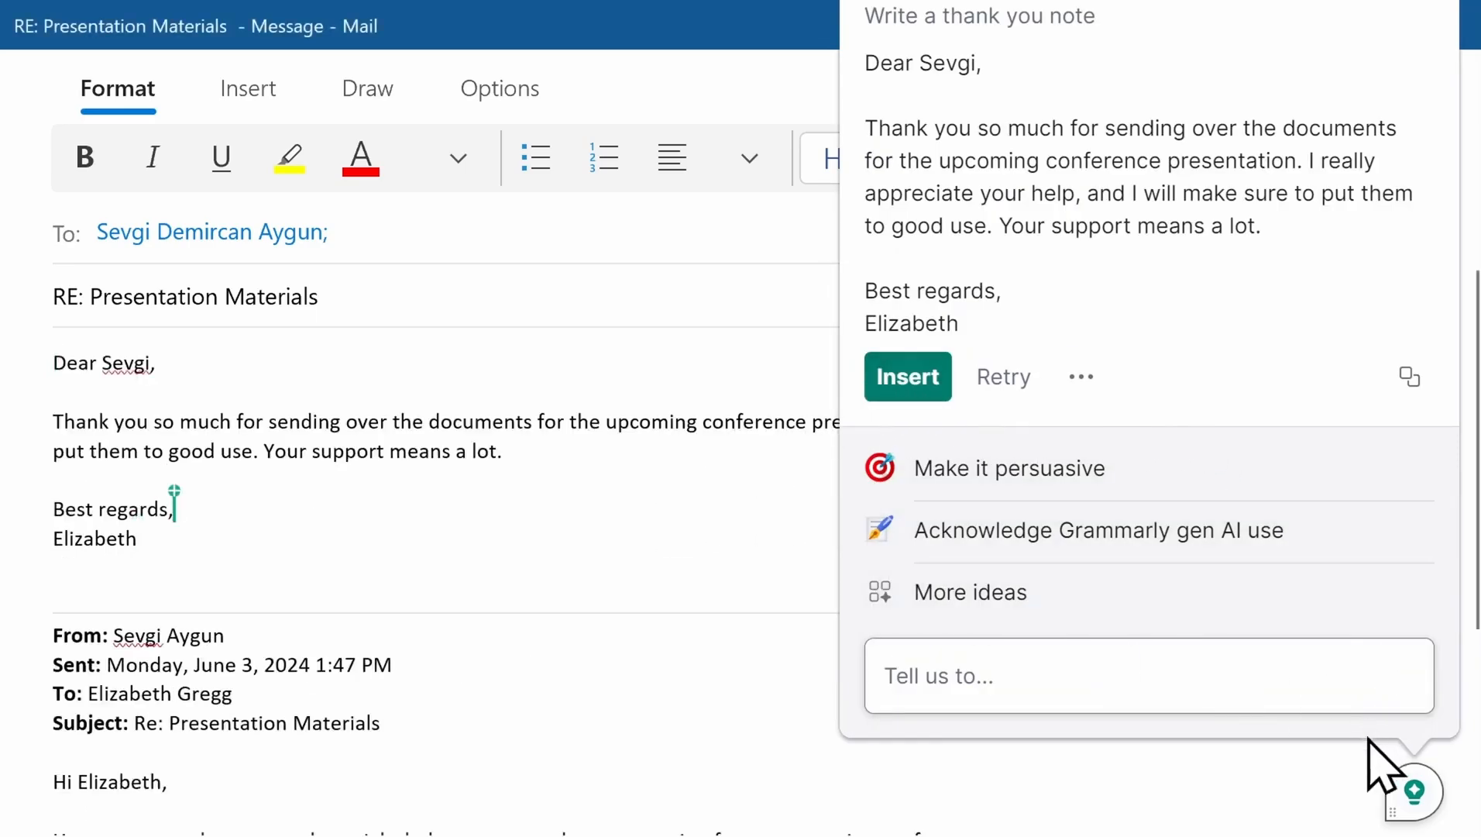
pyautogui.click(1411, 792)
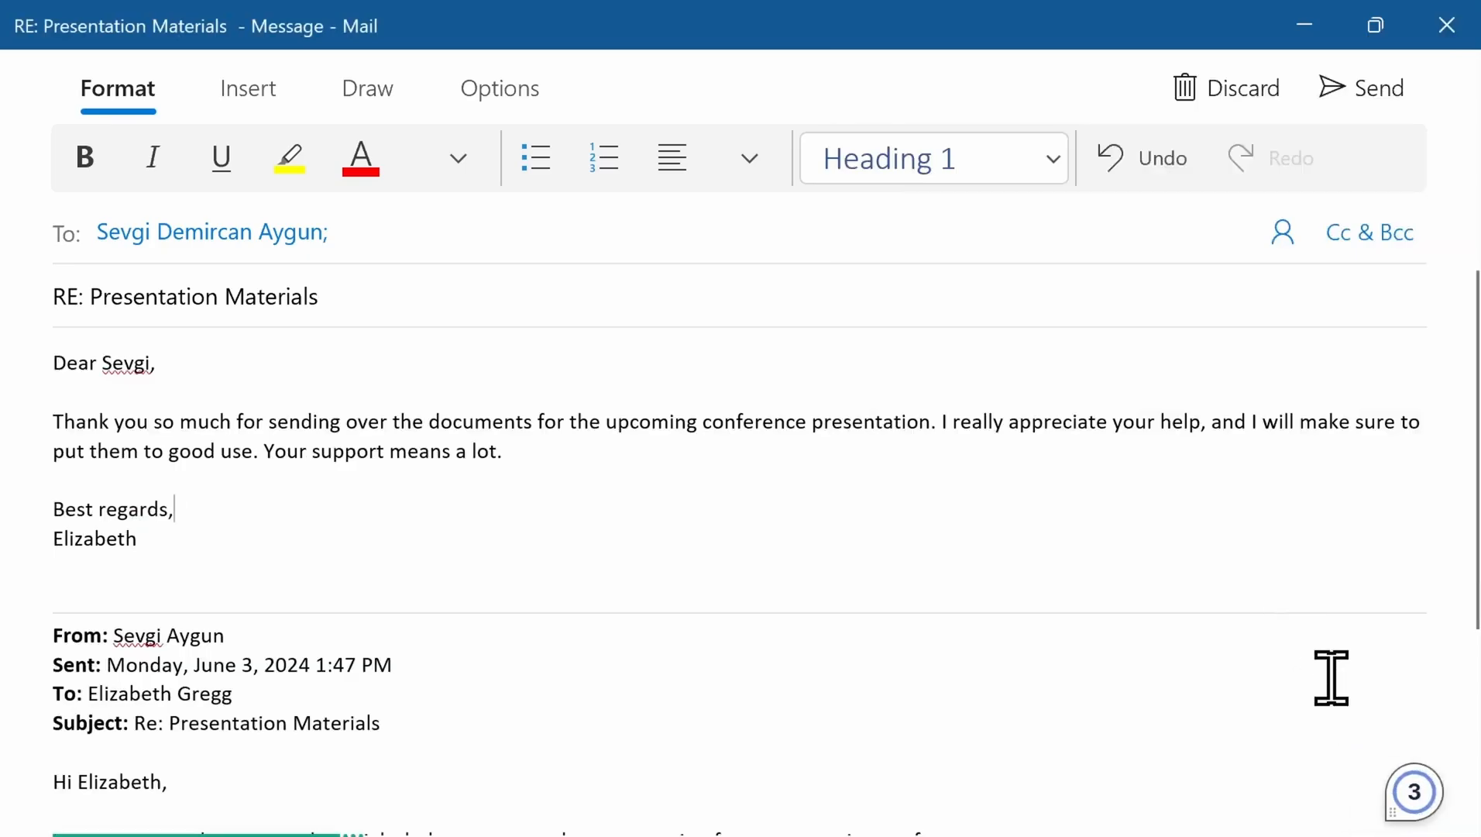
# Browse the assistant's writing ideas for the email, view the Ask for a favor prompt, and close it.
pyautogui.click(1372, 792)
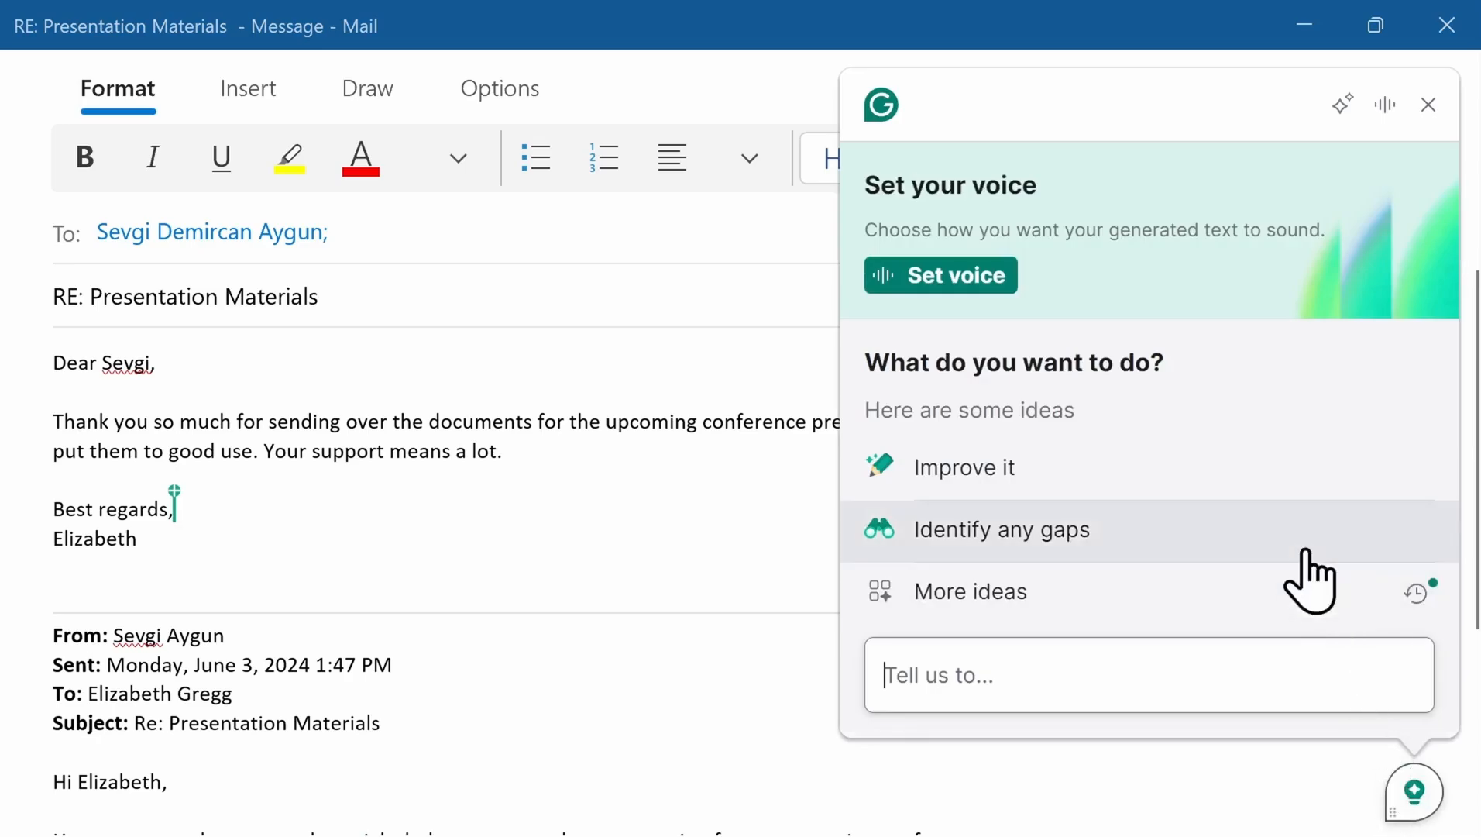
pyautogui.scroll(-5, 1290, 612)
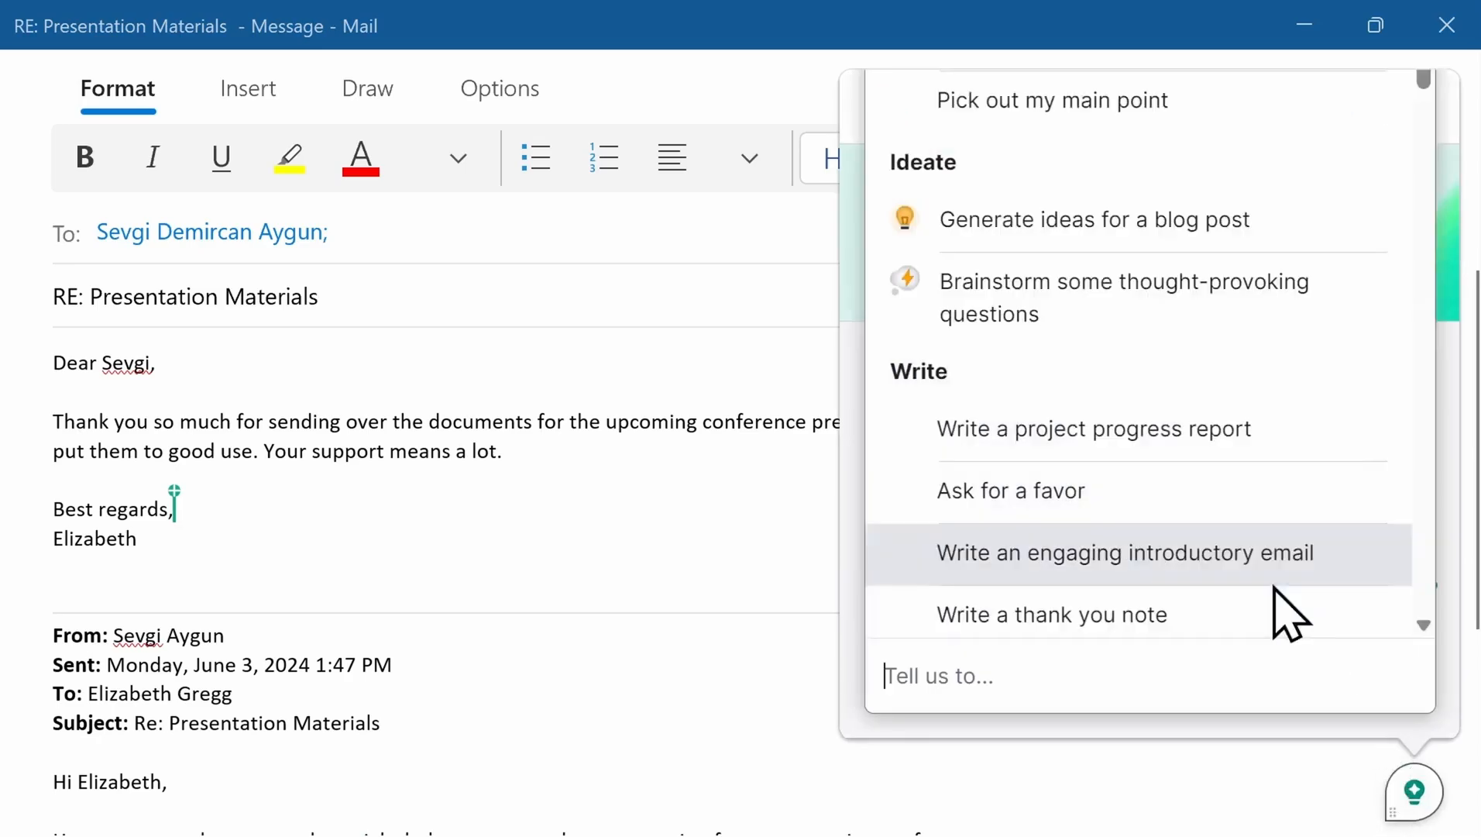
pyautogui.click(1310, 503)
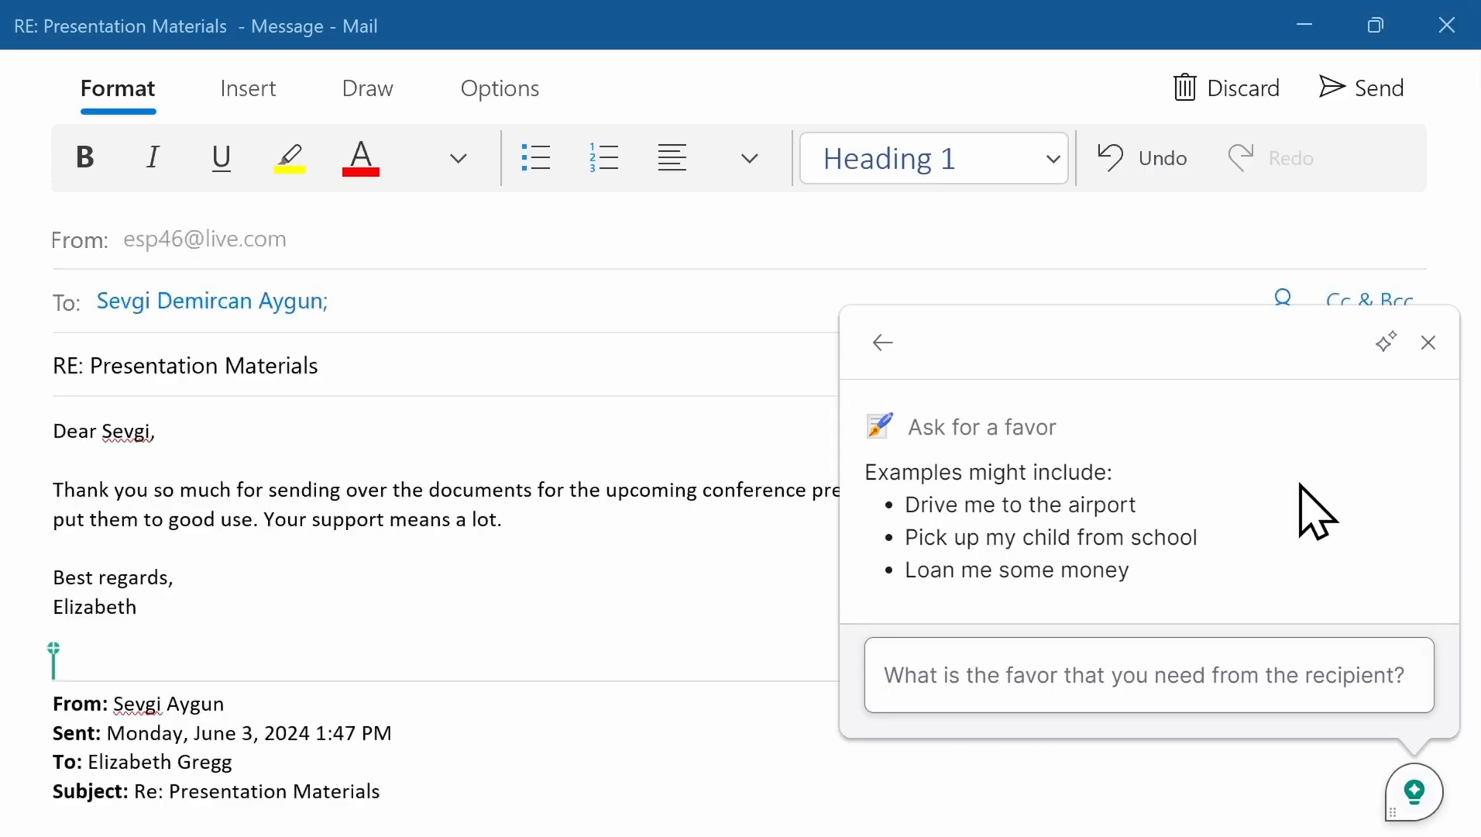
pyautogui.click(1427, 342)
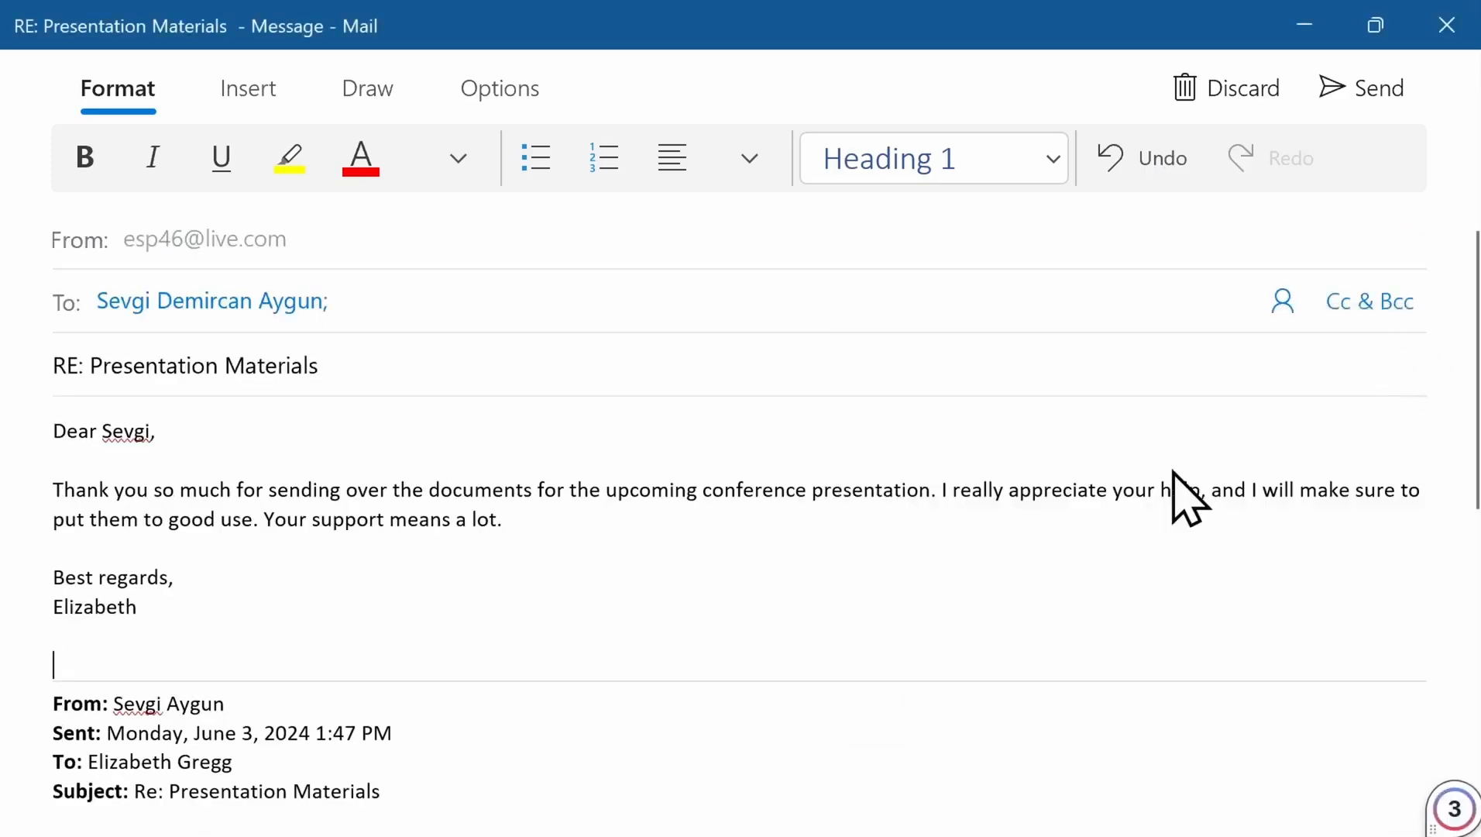
# View the suggestion for sounding more confident on the underlined "I hope you are okay with me using some of it" sentence at the email's end.
pyautogui.scroll(-1, 838, 647)
pyautogui.scroll(-5, 838, 647)
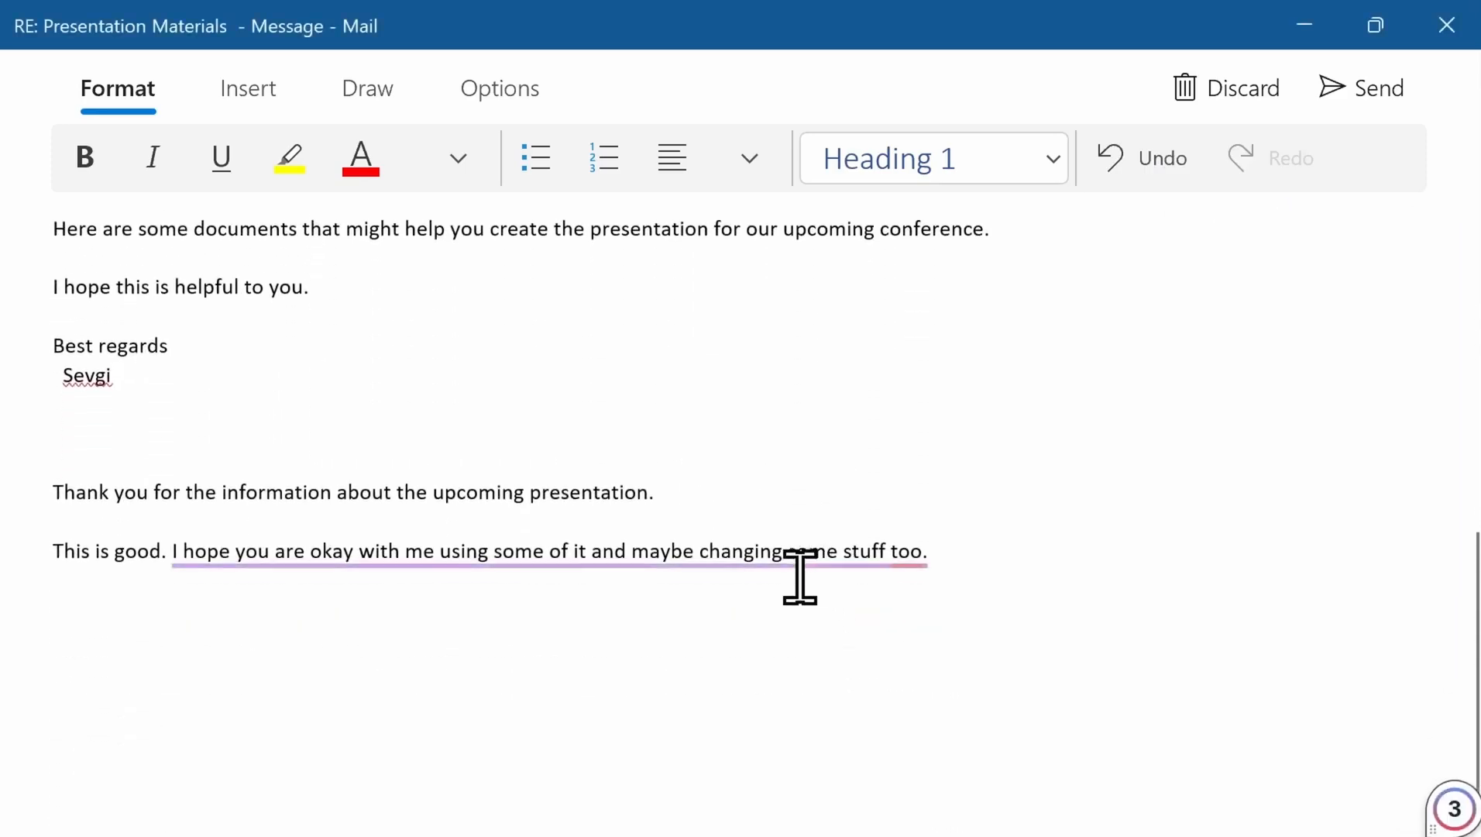
pyautogui.moveTo(616, 561)
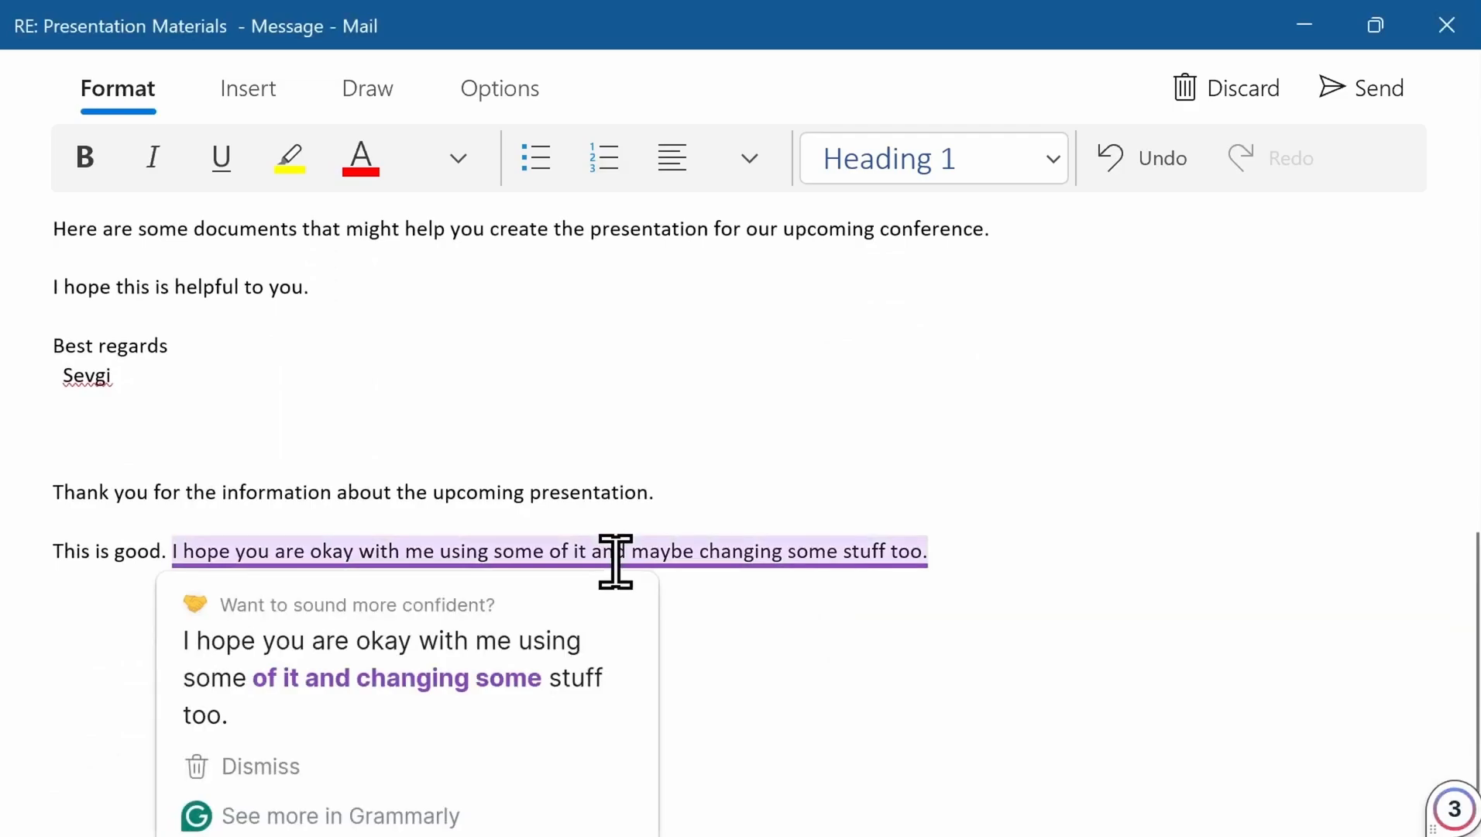